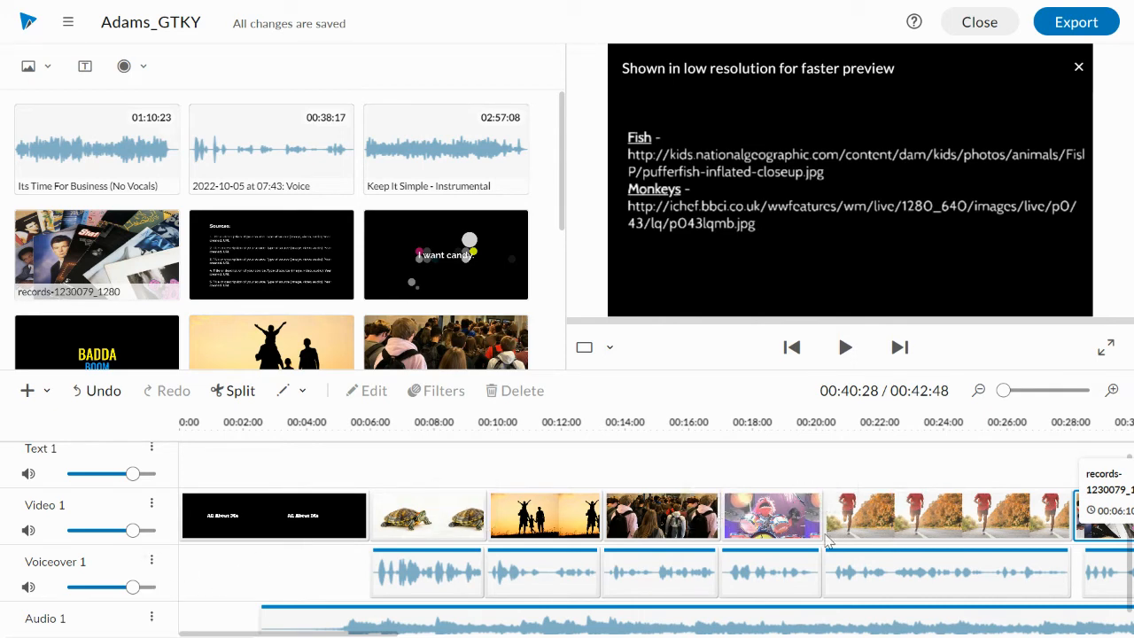
- Lower the volume of the Audio 1 track to roughly half of its slider range
scroll(1129, 548, "down", 1)
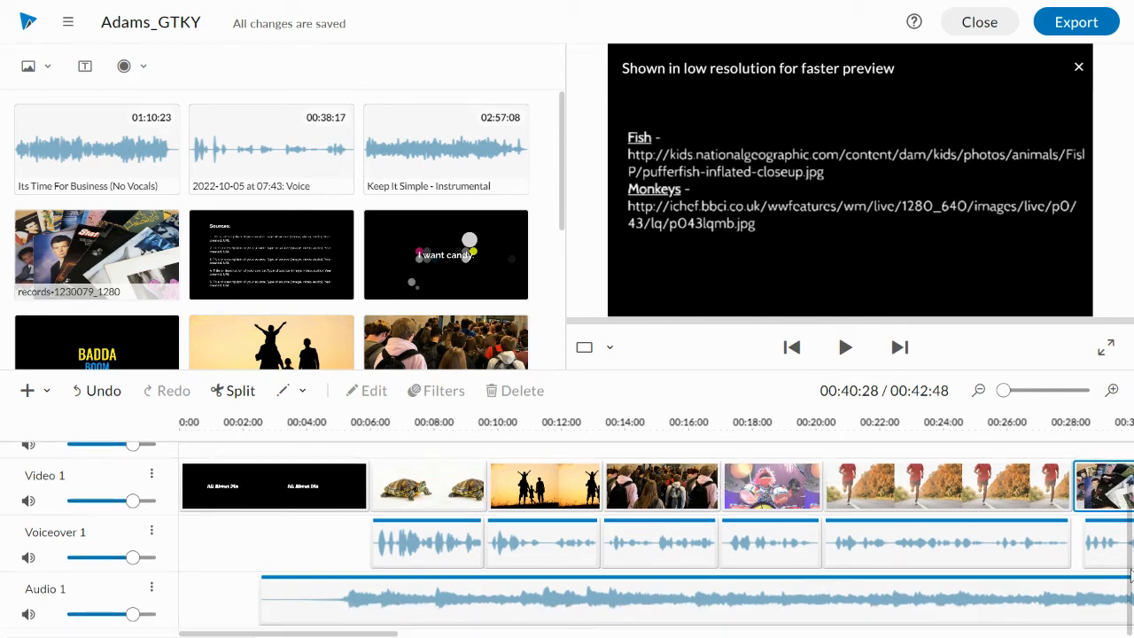
mouse_move(132, 615)
left_click_drag(132, 616, 109, 619)
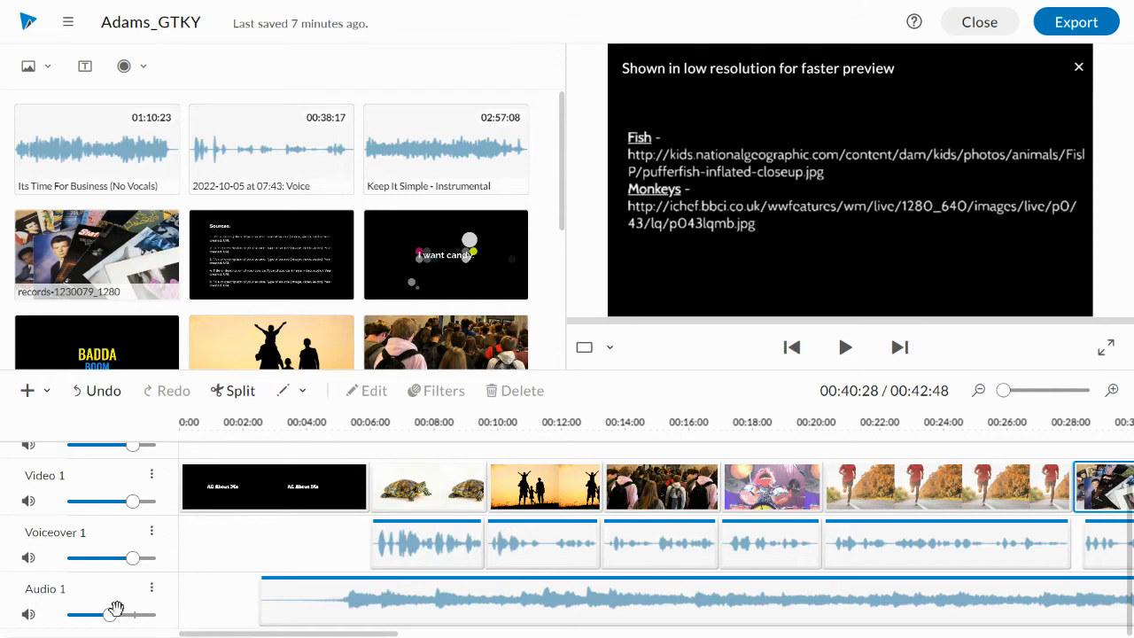
mouse_move(109, 614)
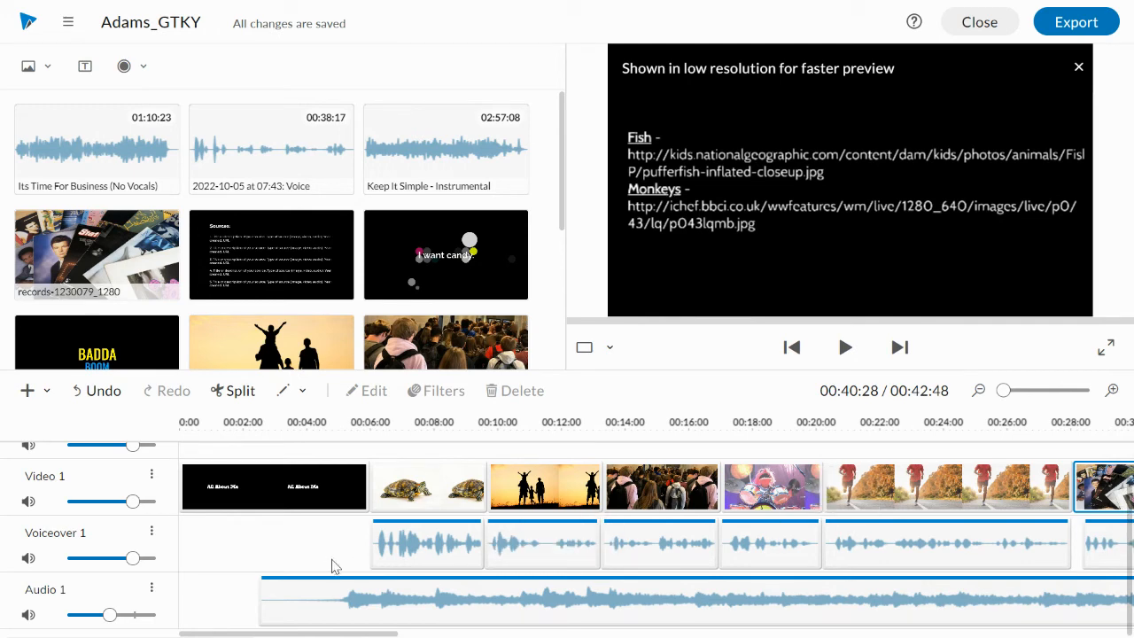
- Add a new audio track below Audio 1 and rename it "intro music"
left_click(39, 403)
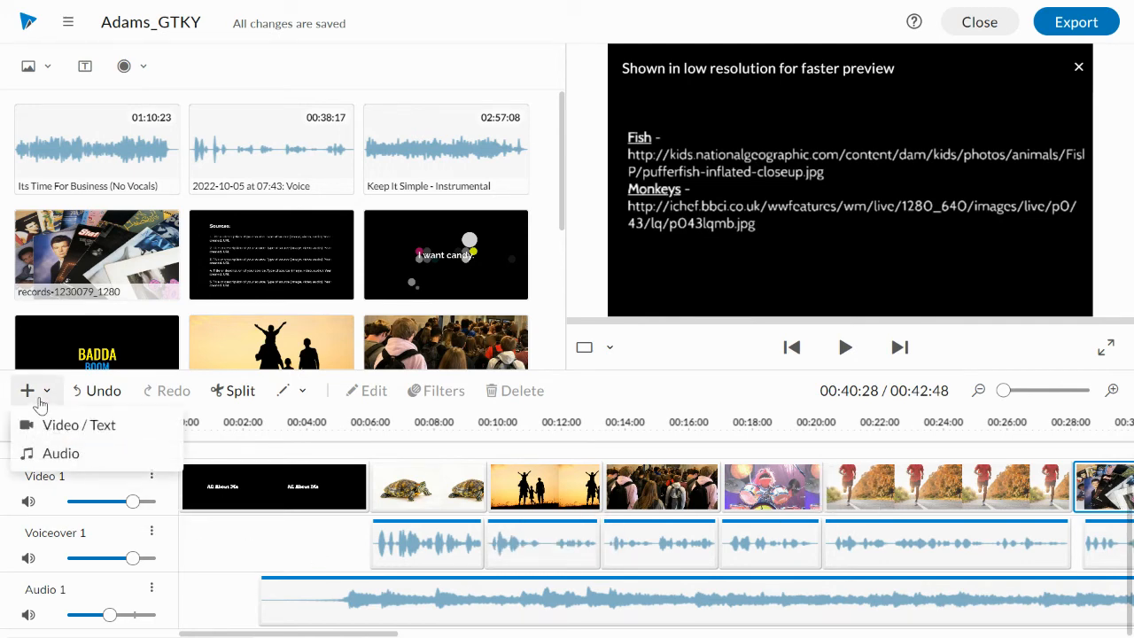
left_click(49, 452)
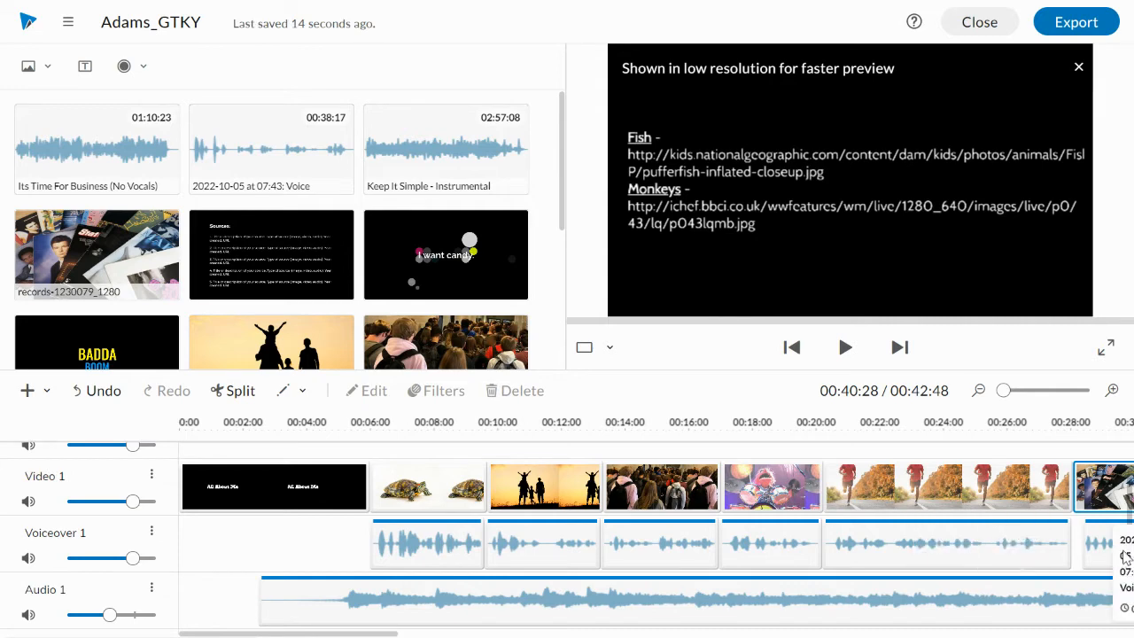
left_click_drag(1129, 523, 1128, 544)
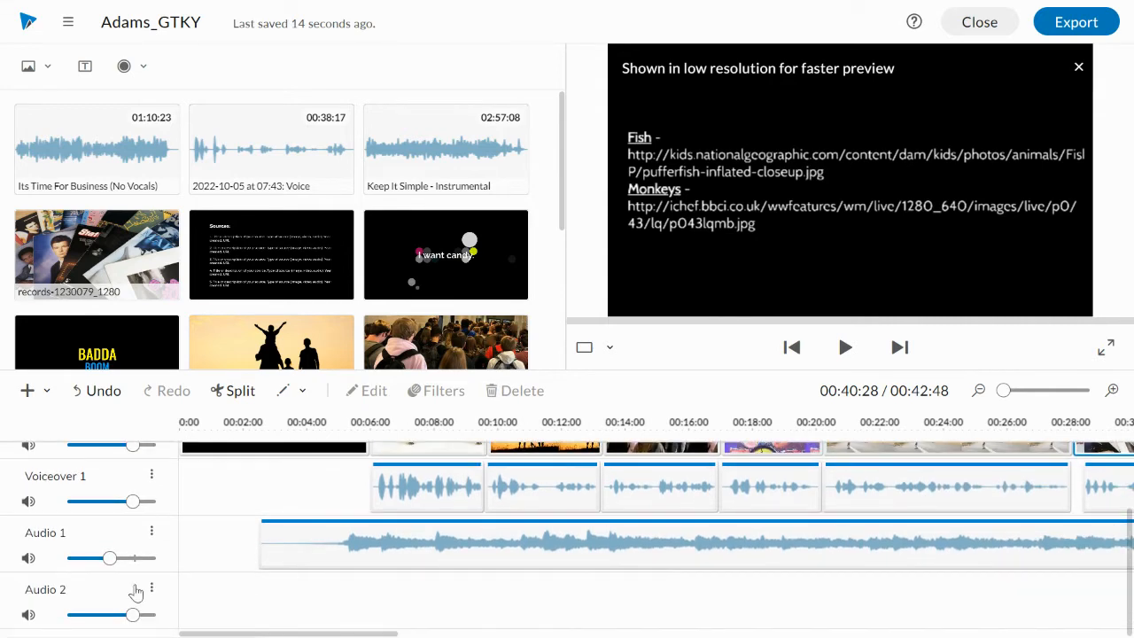
left_click(54, 589)
type("intro music")
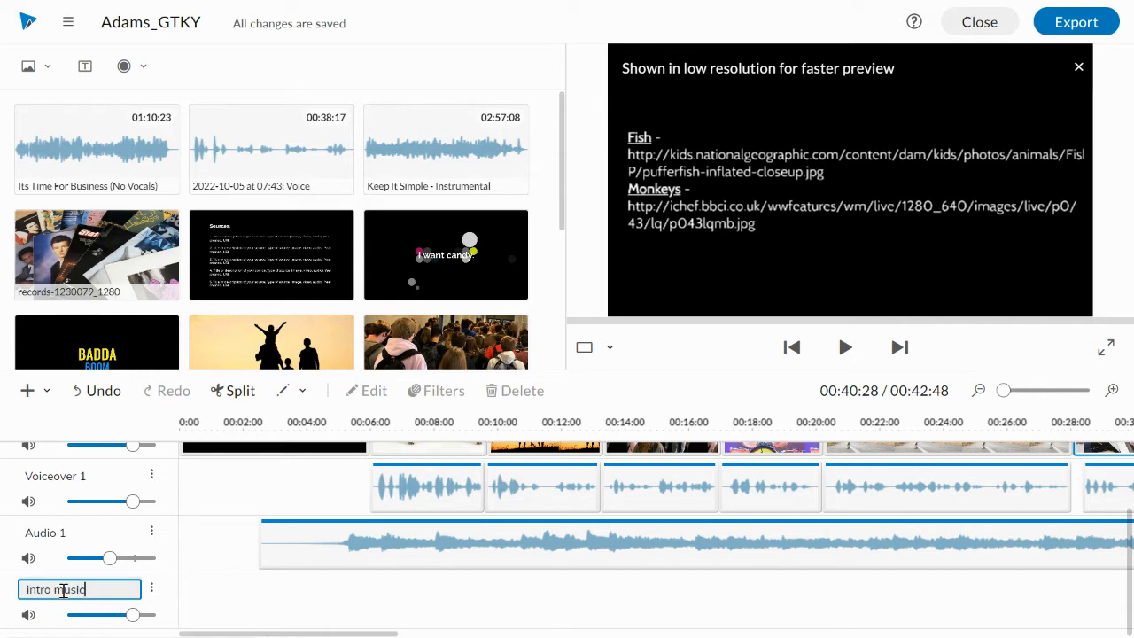
key("Return")
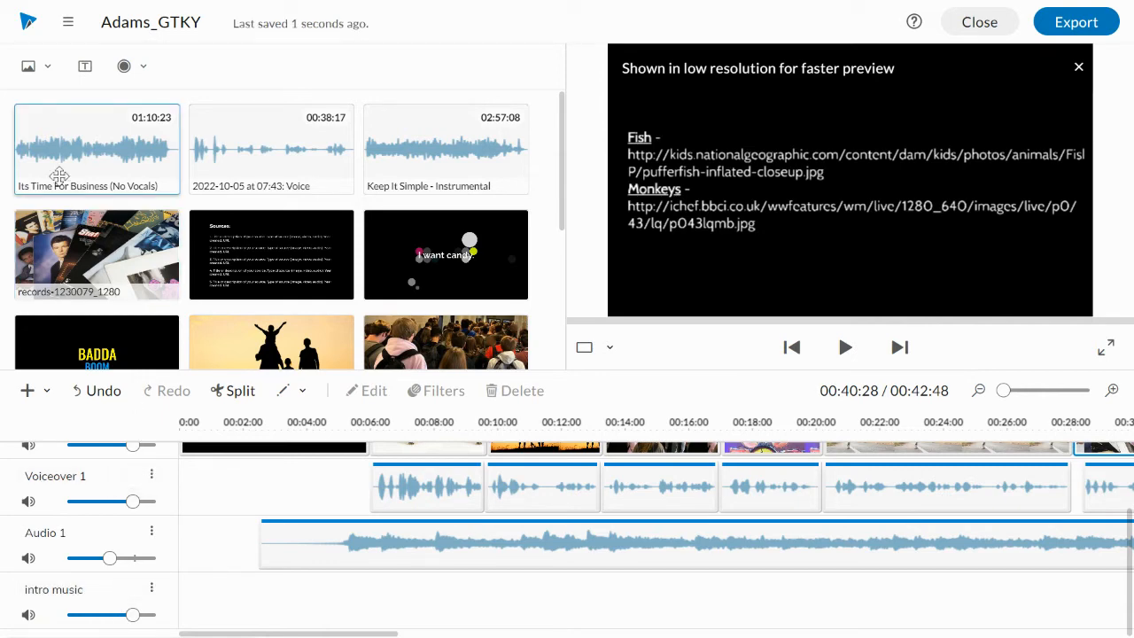
- Place "Its Time For Business (No Vocals)" at the start of the intro music track and play back the opening
left_click_drag(57, 152, 198, 614)
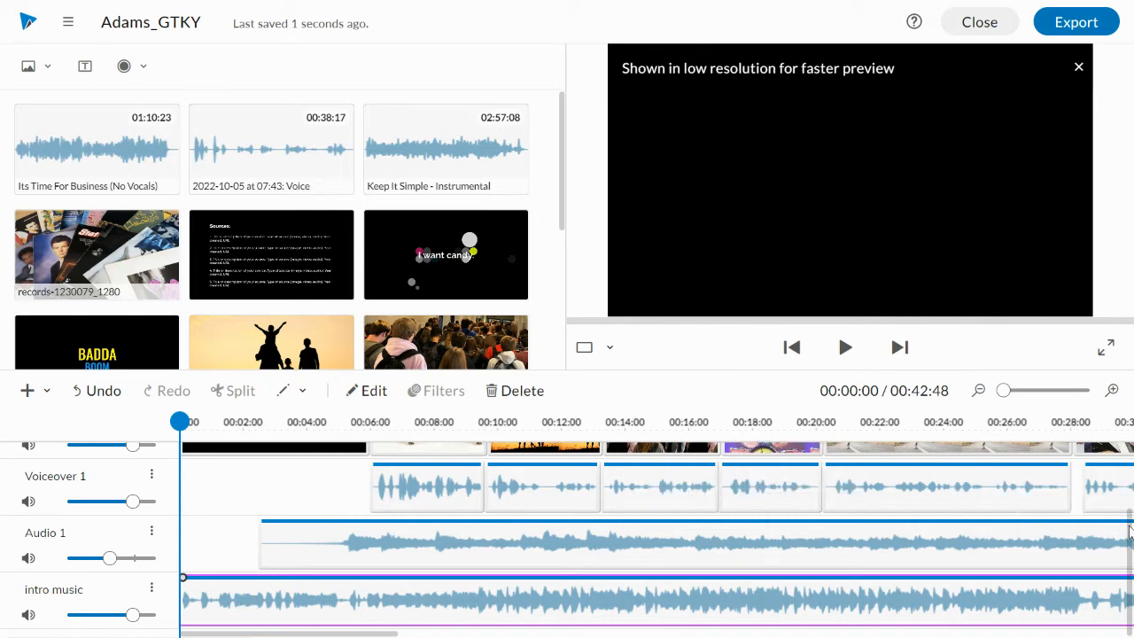
scroll(1130, 530, "up", 1)
key("space")
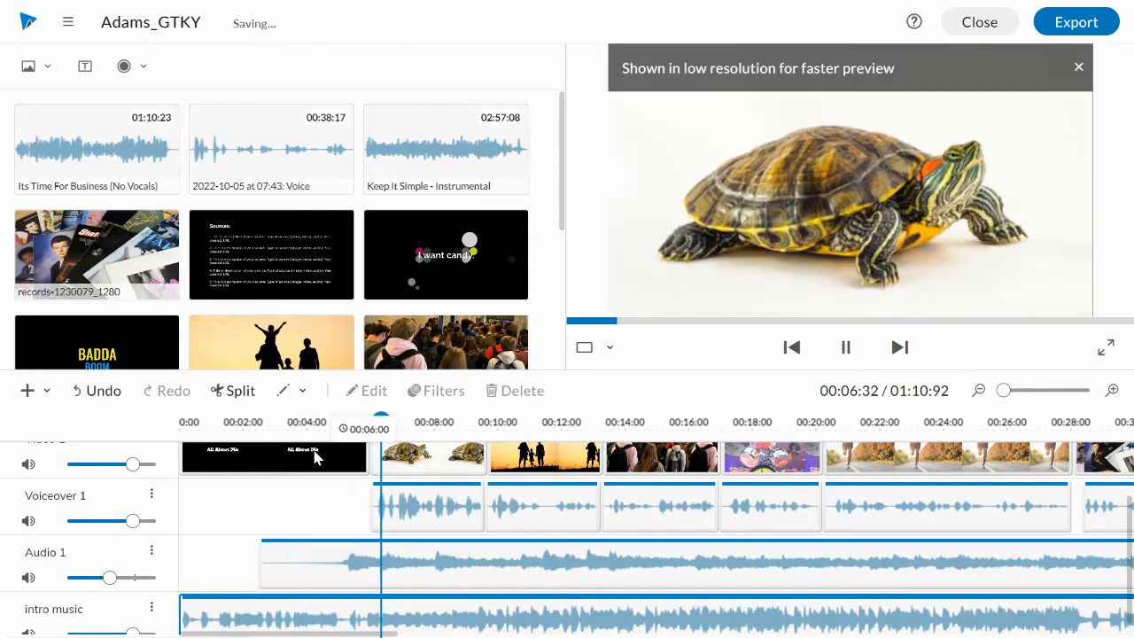
key("space")
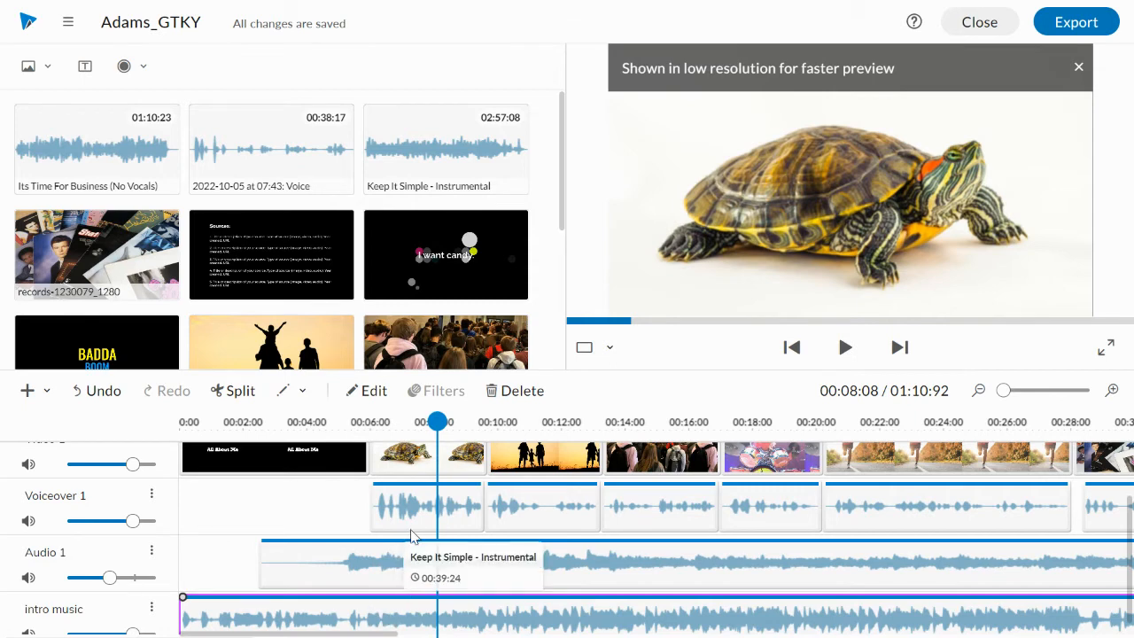
- Split the intro music clip at 00:05:92, where the title ends, and delete the part after the split
left_click_drag(436, 422, 370, 443)
left_click(354, 619)
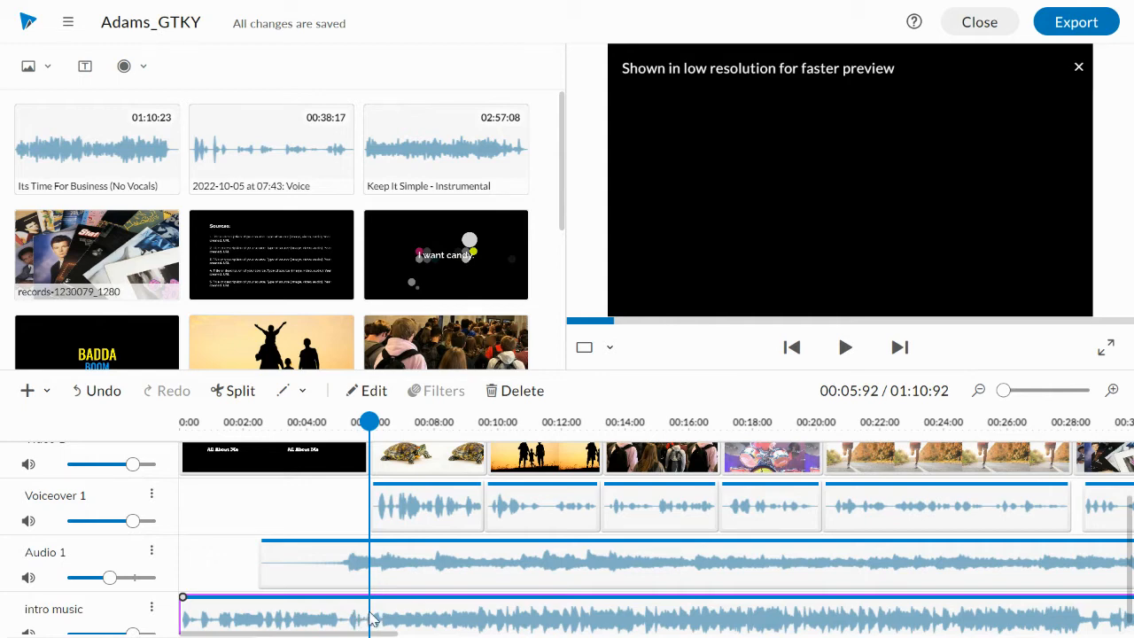
key("s")
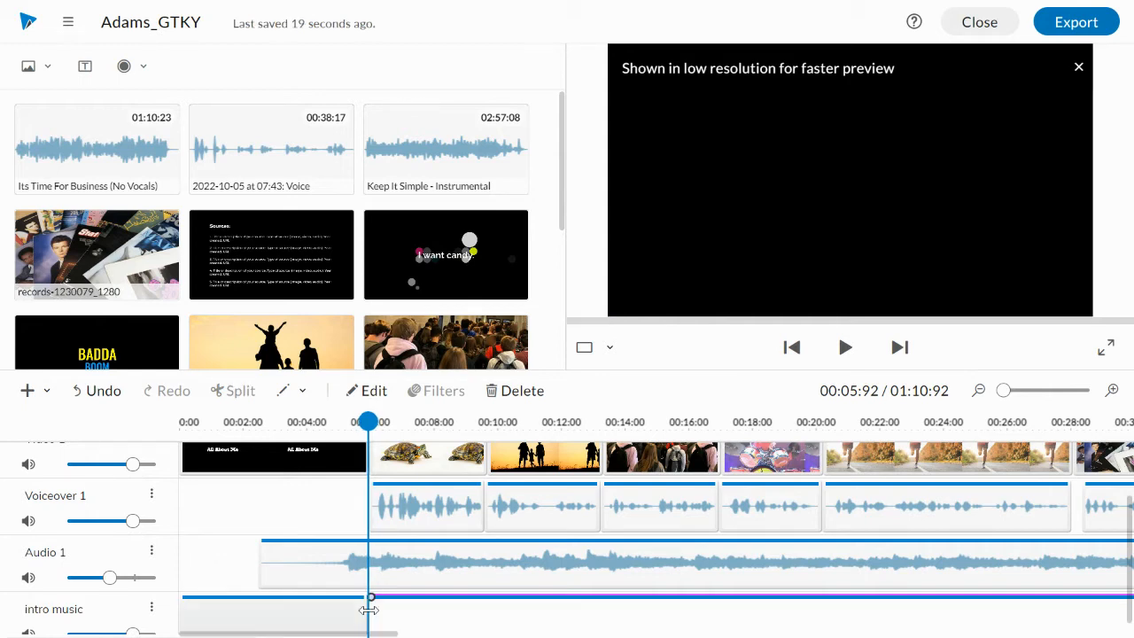
key("Delete")
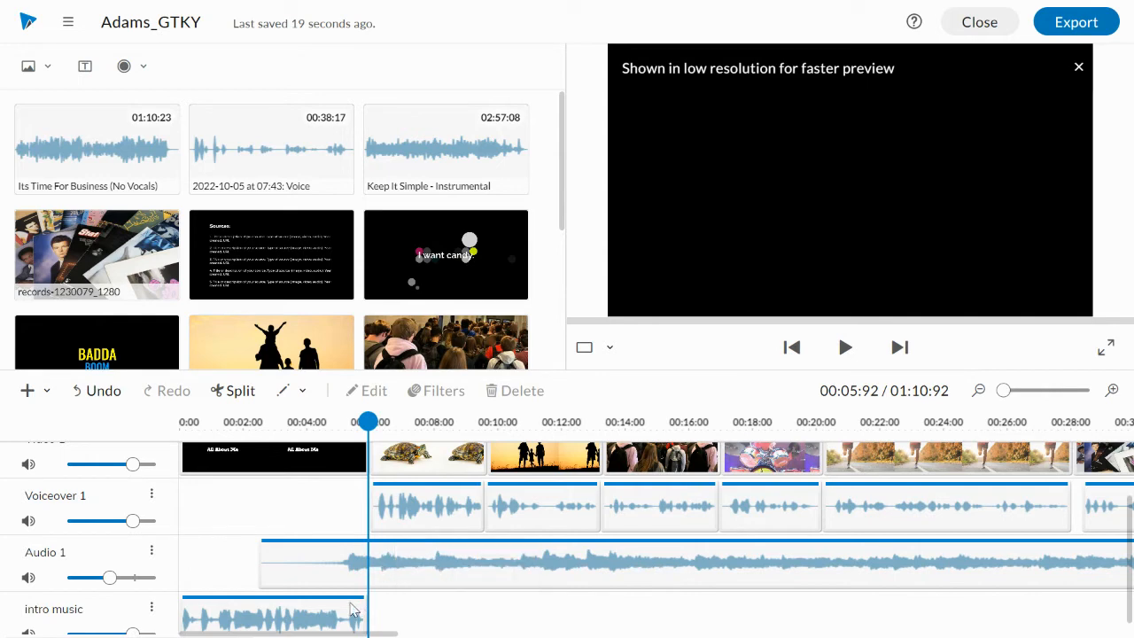
- With audio levels shown, fade out the intro music clip from a volume point at 00:04:68 to its end, and preview the transition
left_click(296, 390)
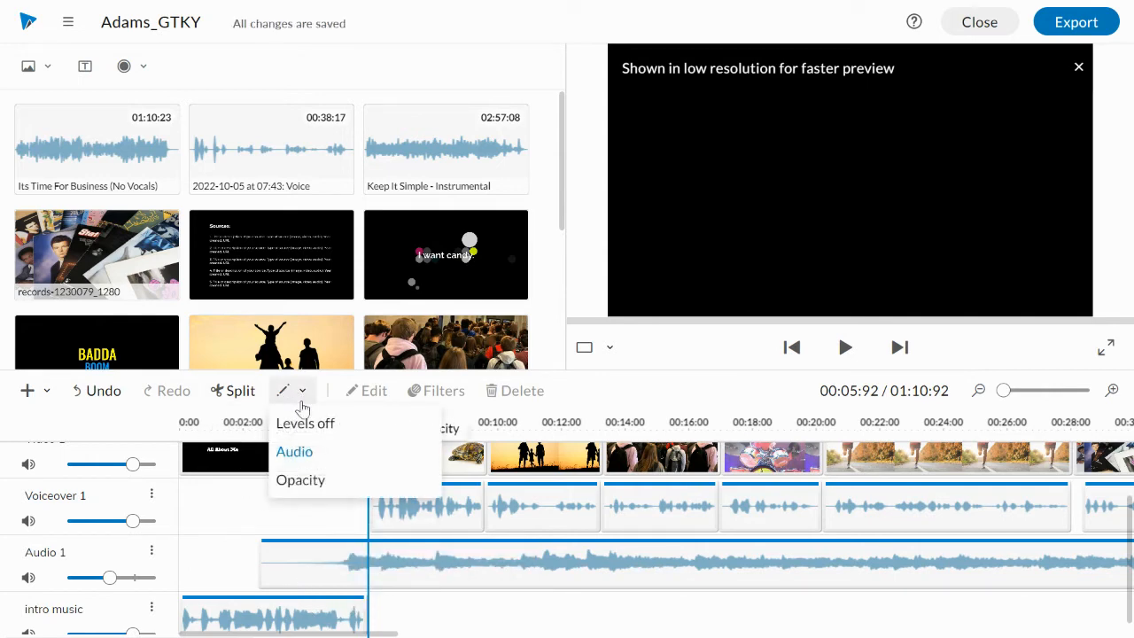
left_click(307, 457)
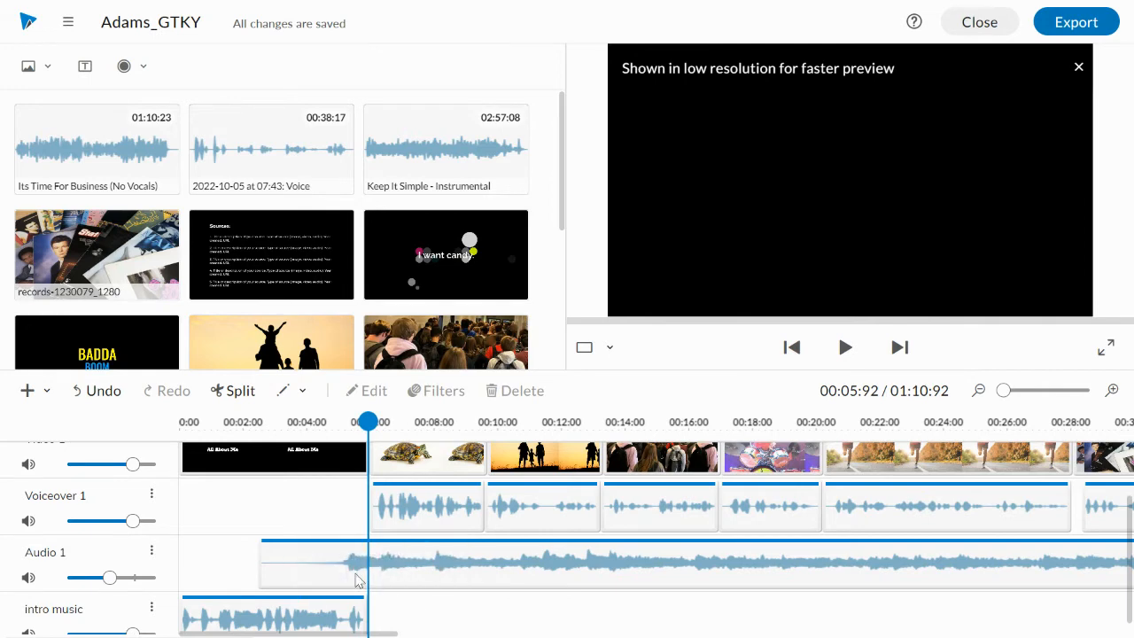
left_click(328, 599)
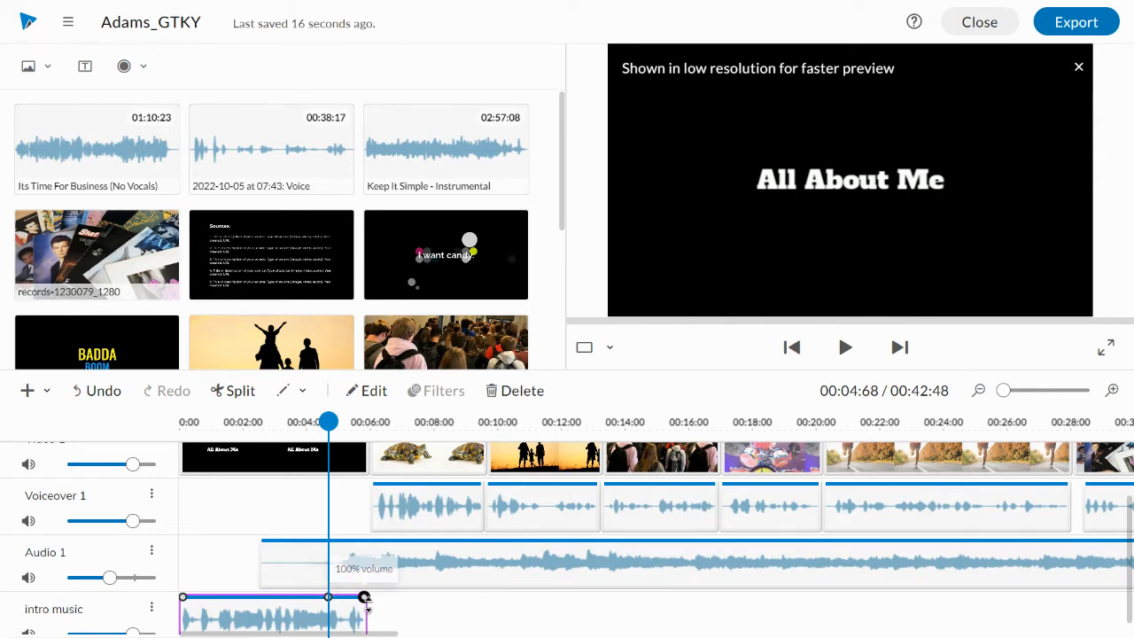
left_click_drag(364, 597, 360, 636)
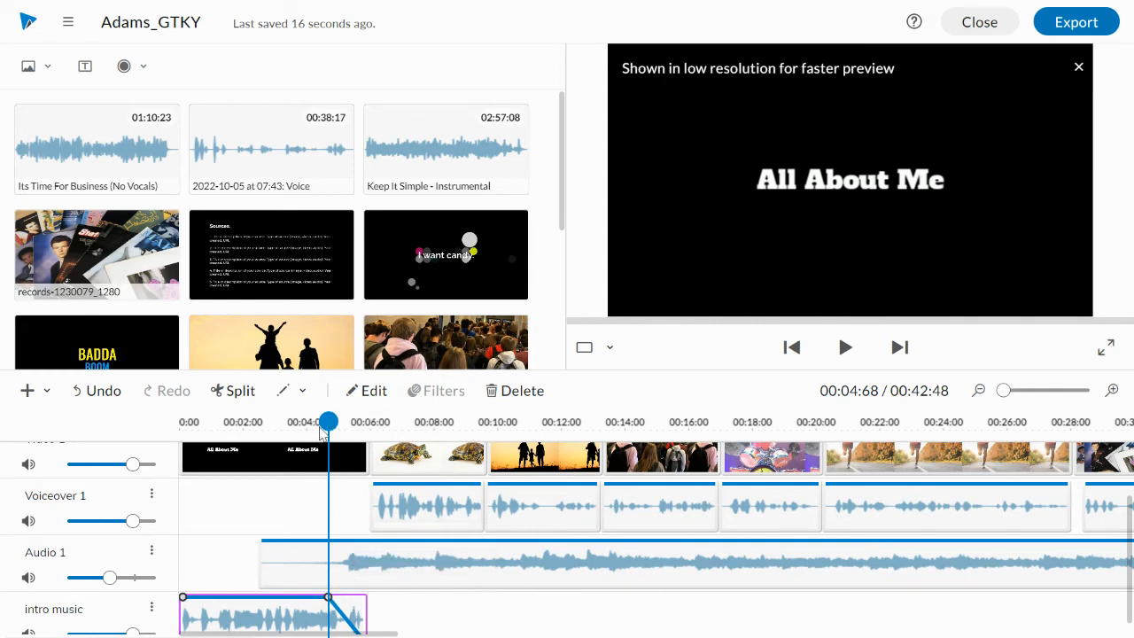
left_click_drag(325, 422, 314, 423)
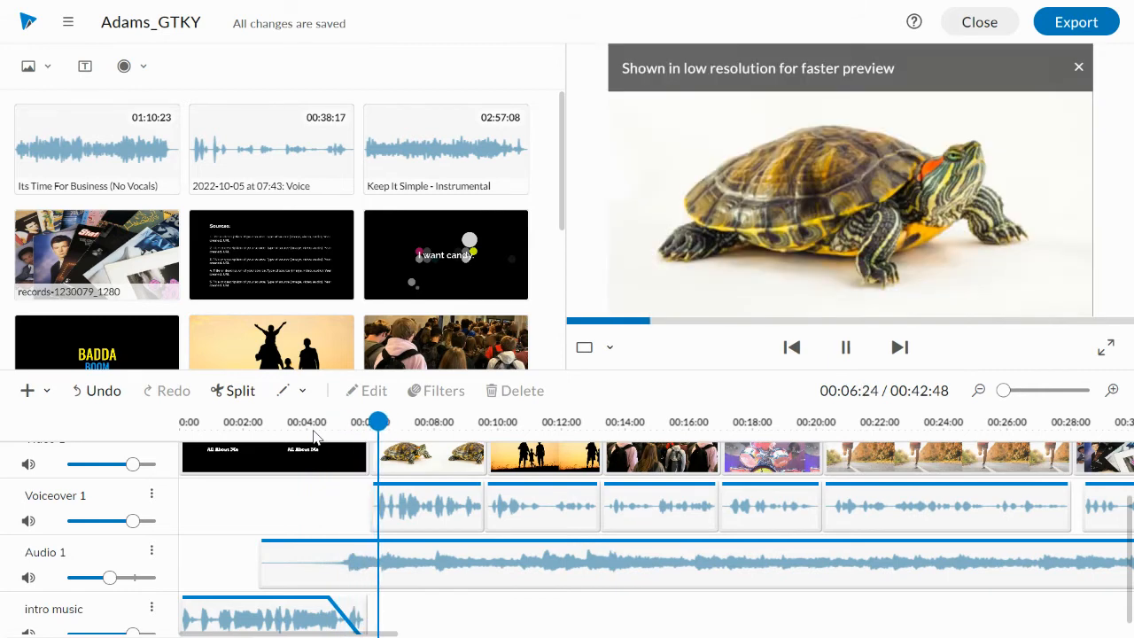
key("space")
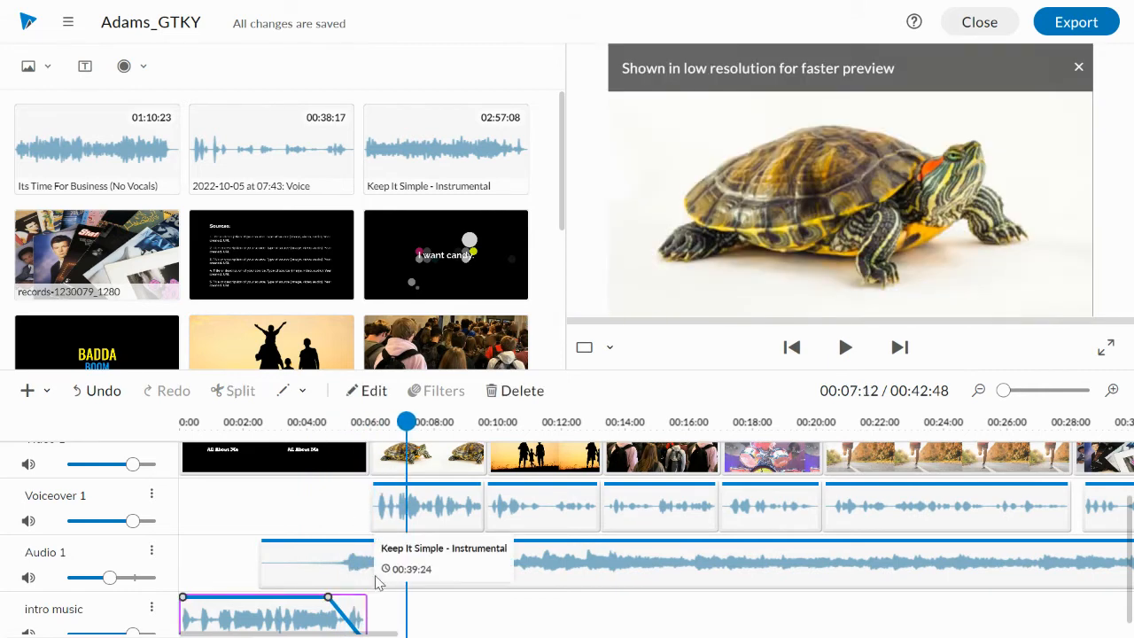
- Move the start of the intro music fade-out to about 5 seconds and play back the transition from 00:02:84
left_click_drag(328, 597, 338, 598)
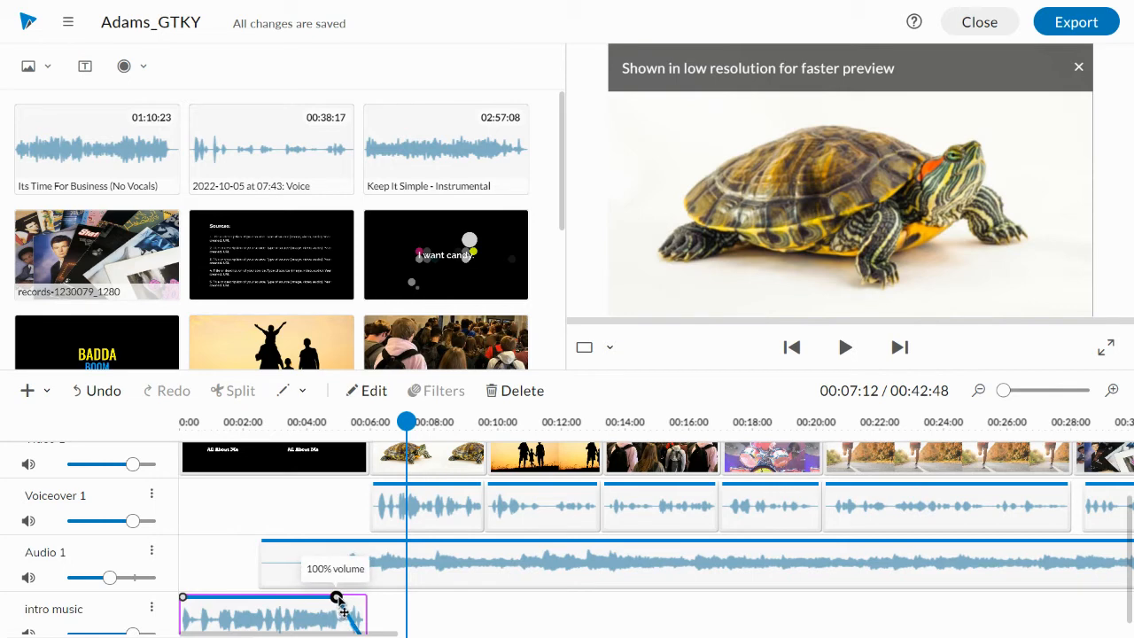
left_click(273, 431)
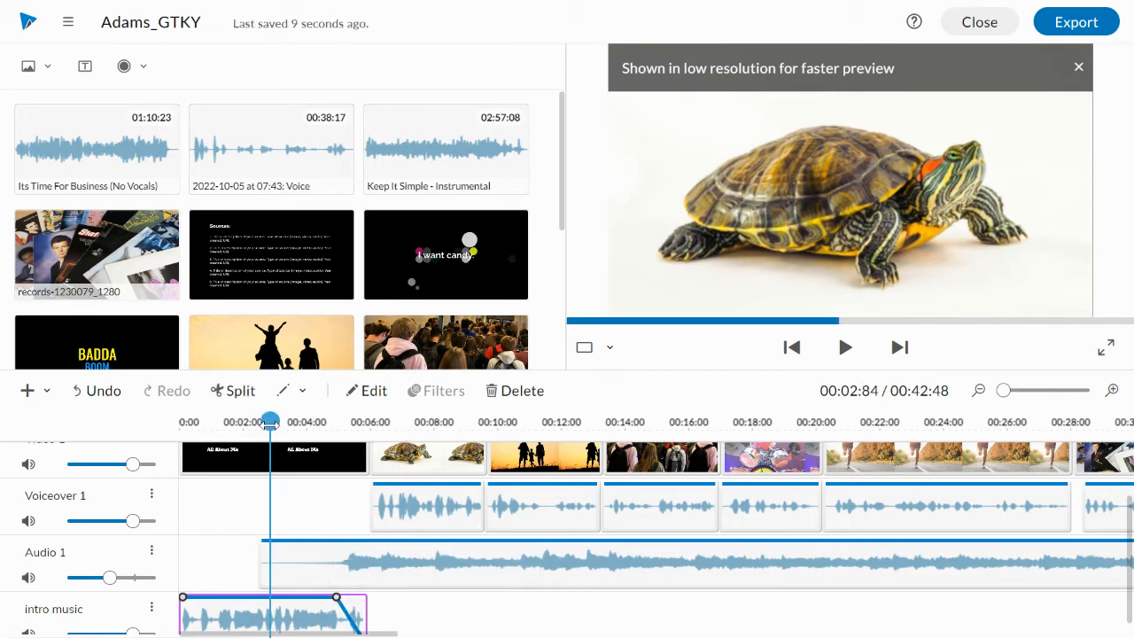
key("space")
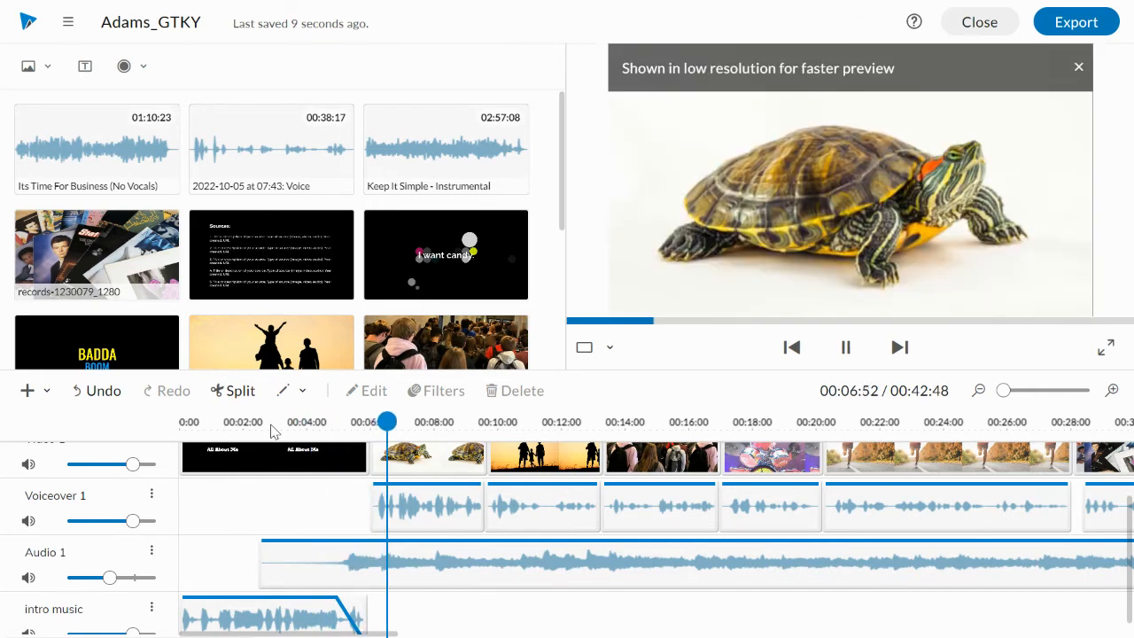
left_click(346, 609)
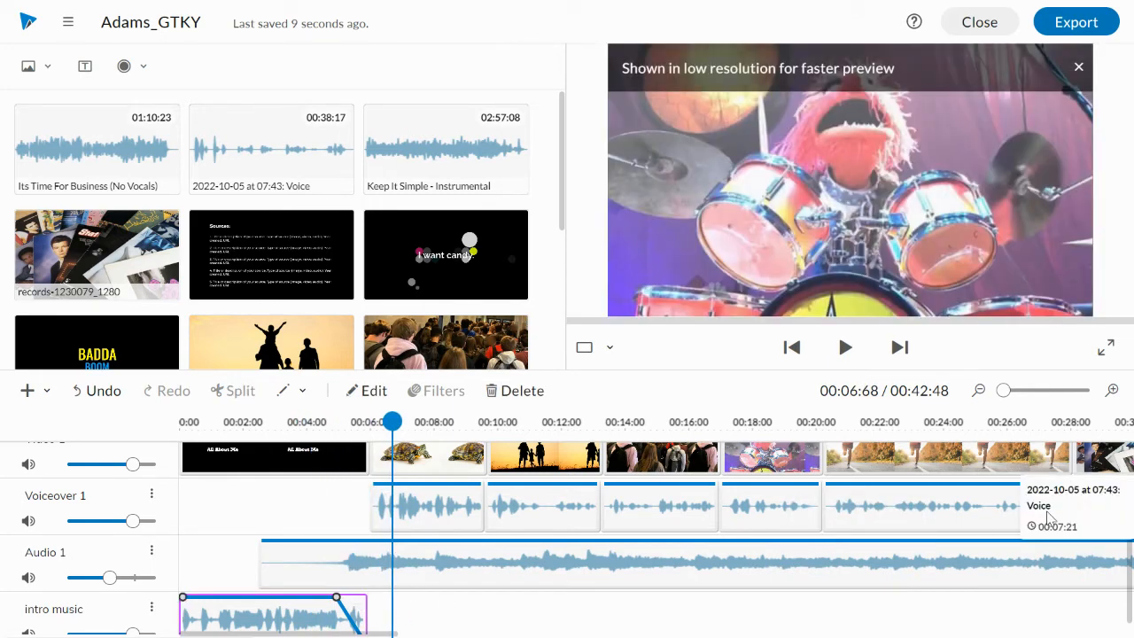
- Extend the intro music clip slightly past the title's end, start its fade-out a little later, and preview it from 00:04:60
scroll(833, 585, "down", 1)
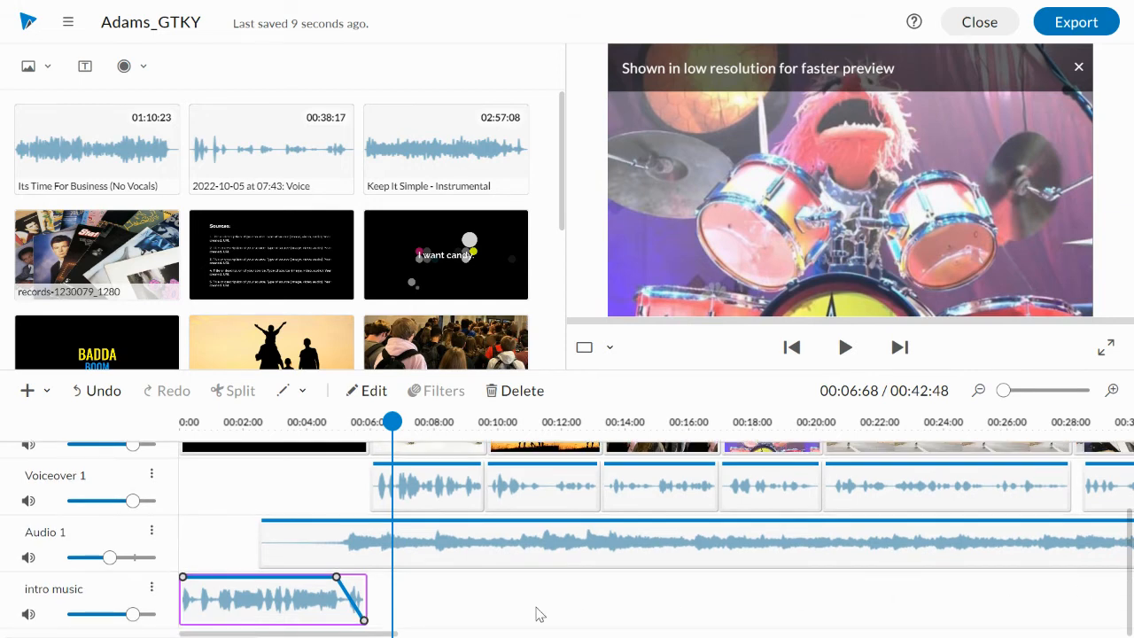
left_click_drag(366, 601, 348, 581)
left_click(326, 422)
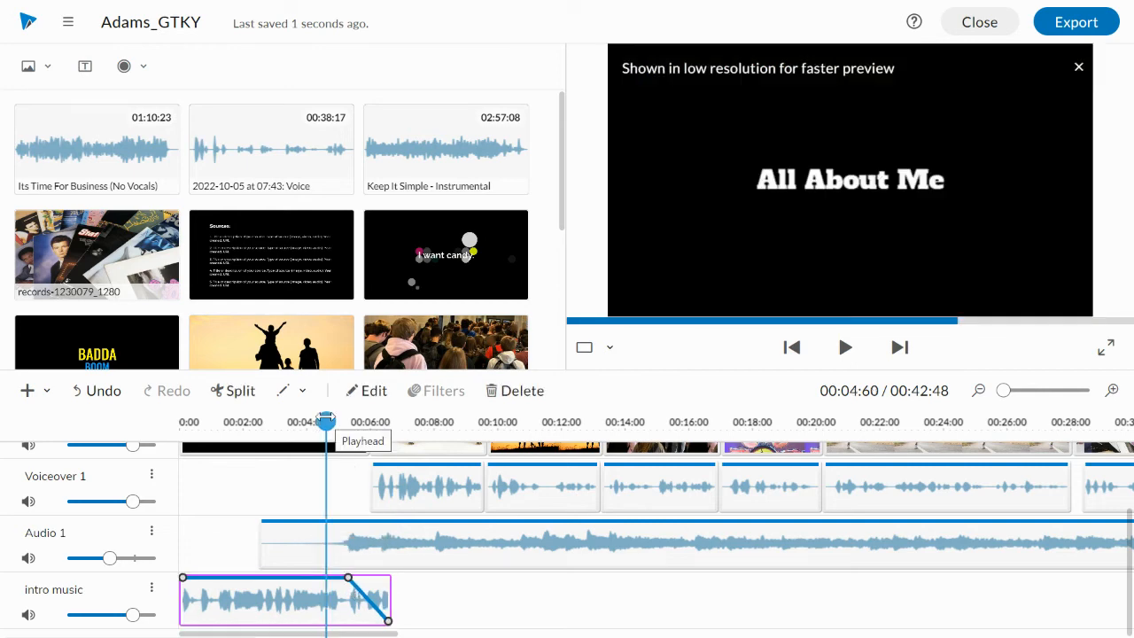
key("space")
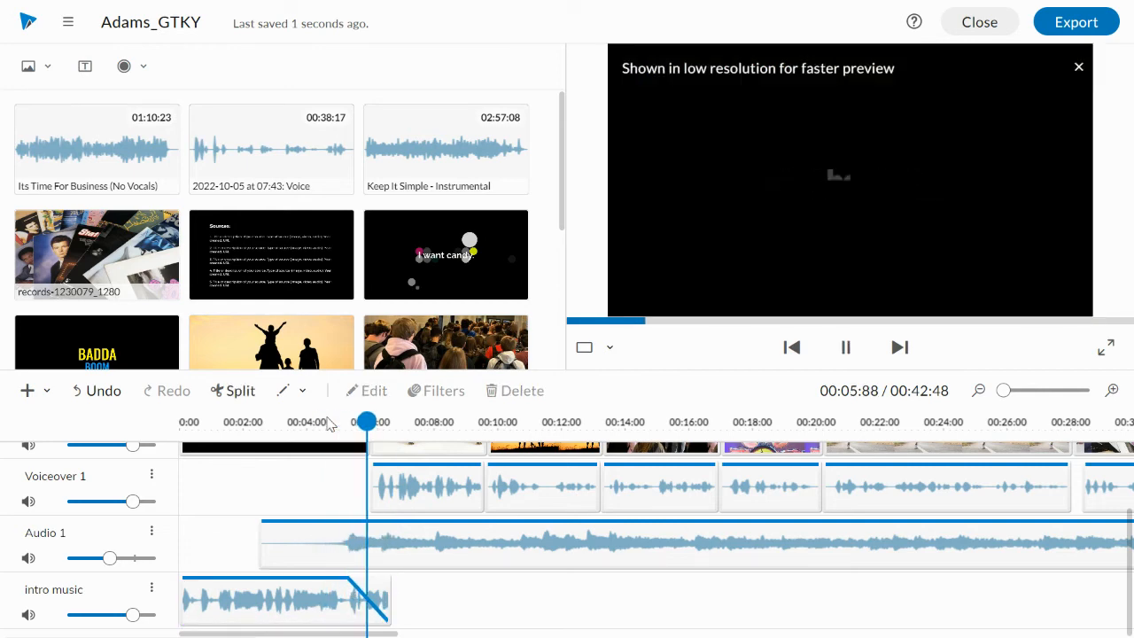
- Extend the intro music clip to 00:07:60 and shift its fade start slightly later, undoing any longer extension
left_click(387, 605)
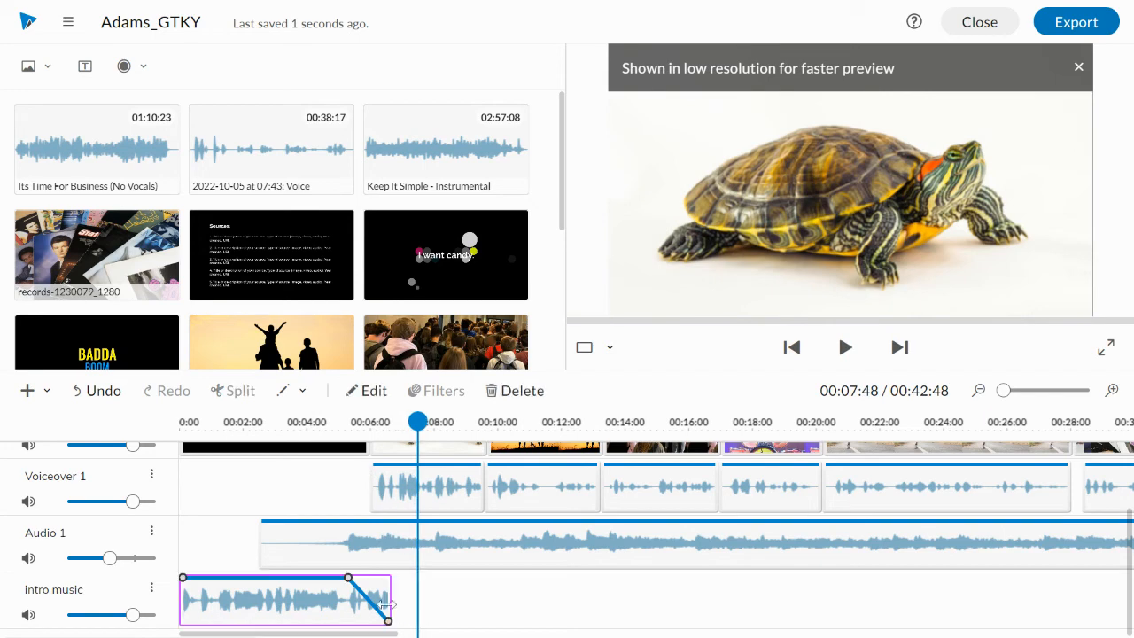
left_click_drag(386, 604, 354, 582)
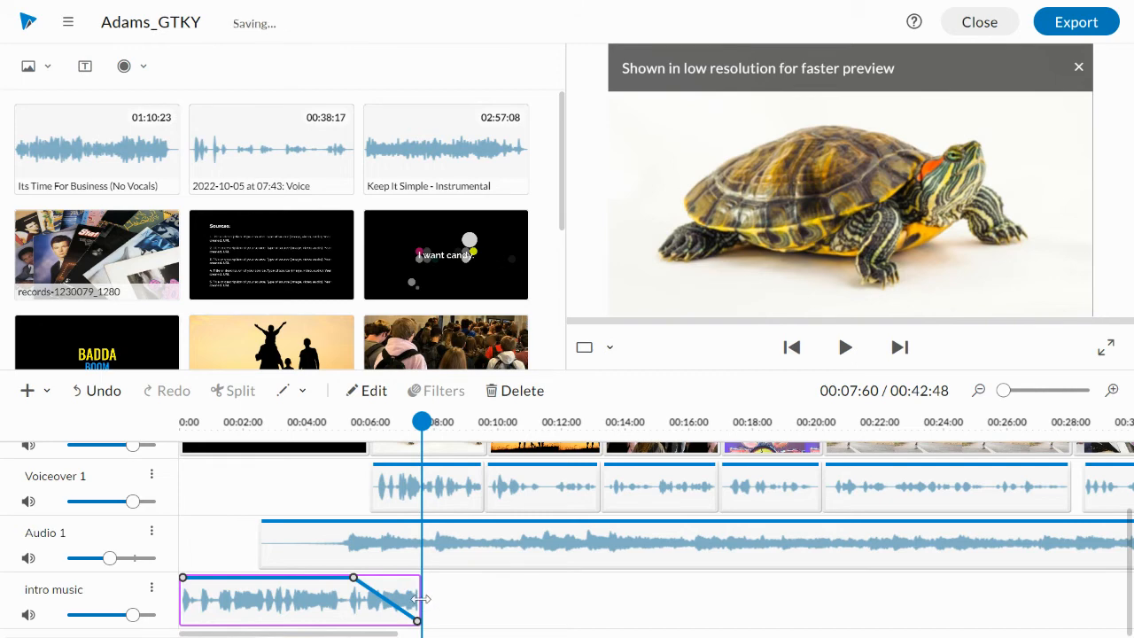
left_click_drag(422, 606, 493, 612)
key("ctrl+z")
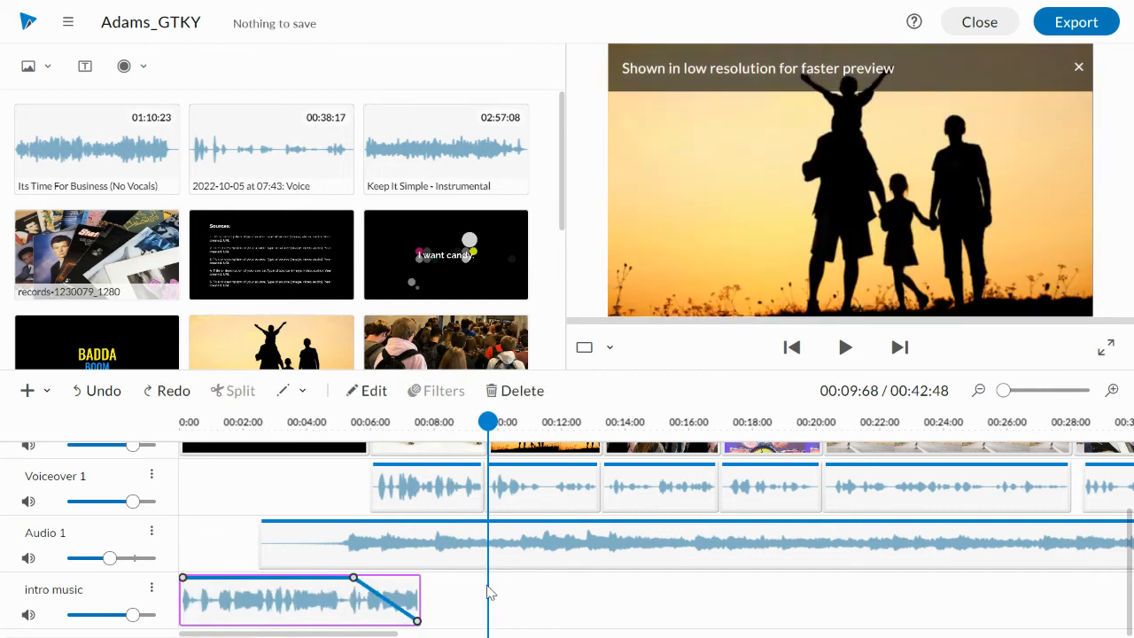
- Add a second "Its Time For Business (No Vocals)" clip to the intro music track at 00:36:00 and trim its end to 00:44:12
left_click(91, 150)
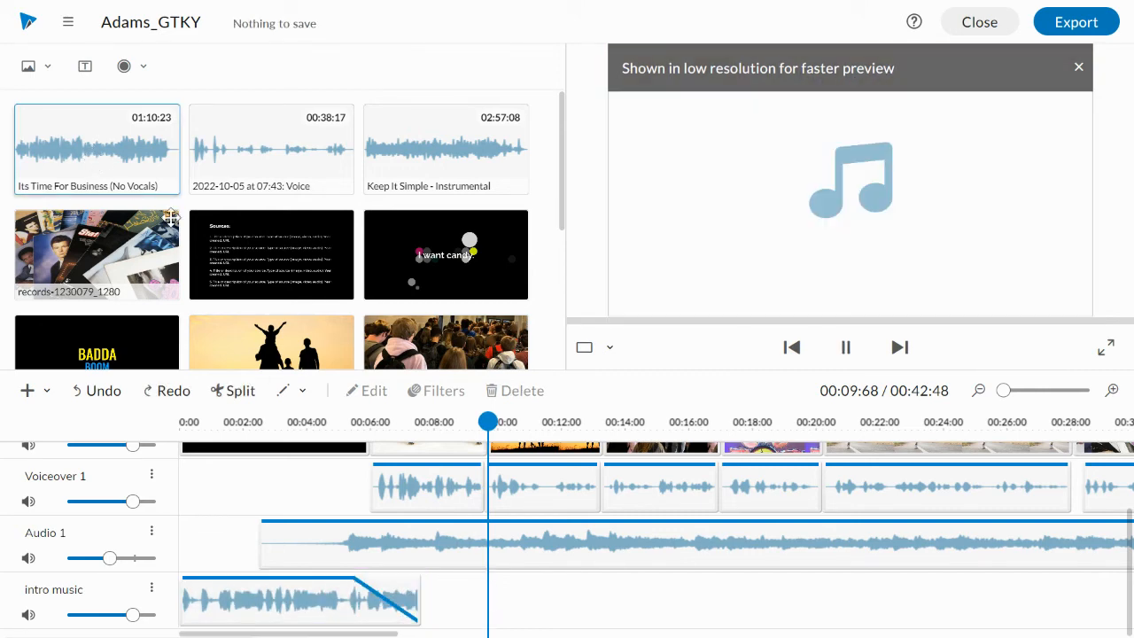
left_click_drag(171, 217, 666, 600)
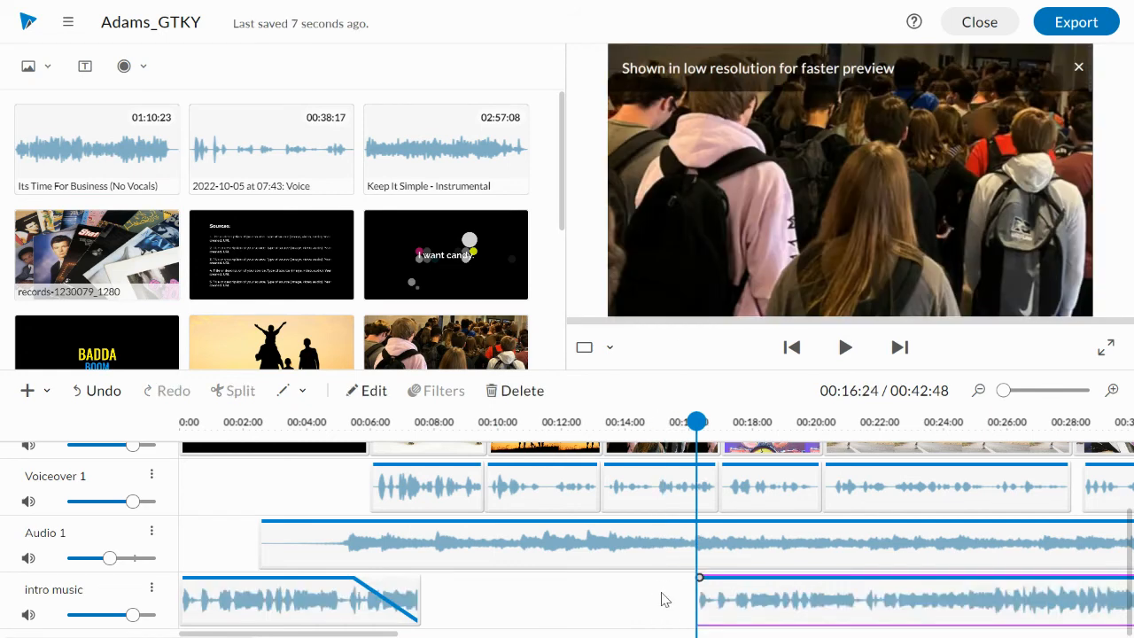
left_click_drag(1003, 390, 994, 391)
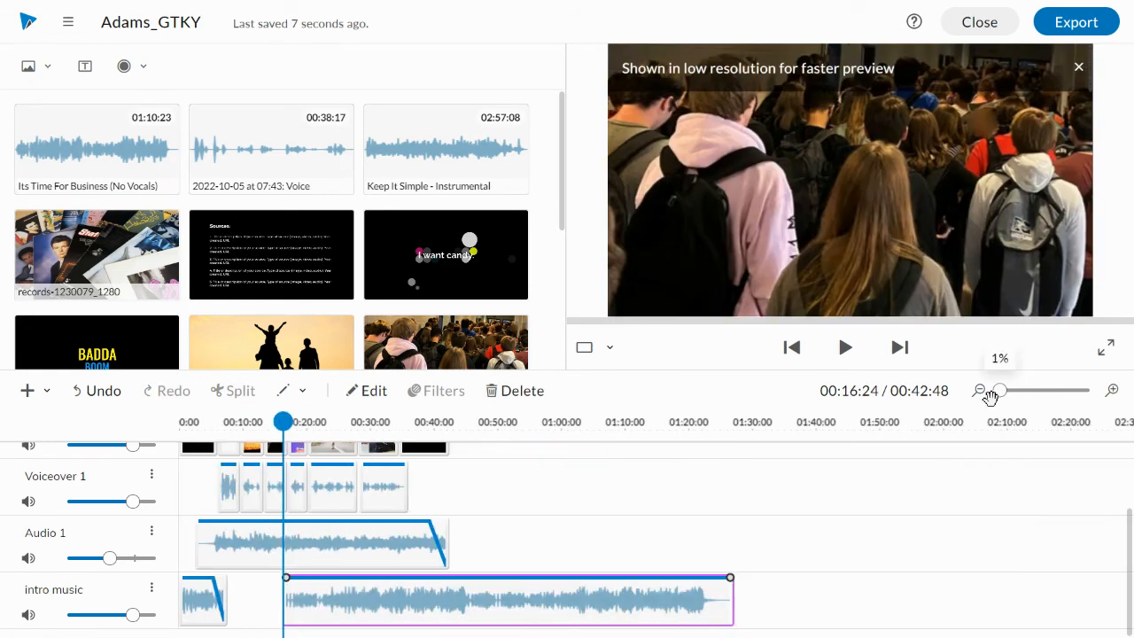
left_click_drag(381, 602, 489, 595)
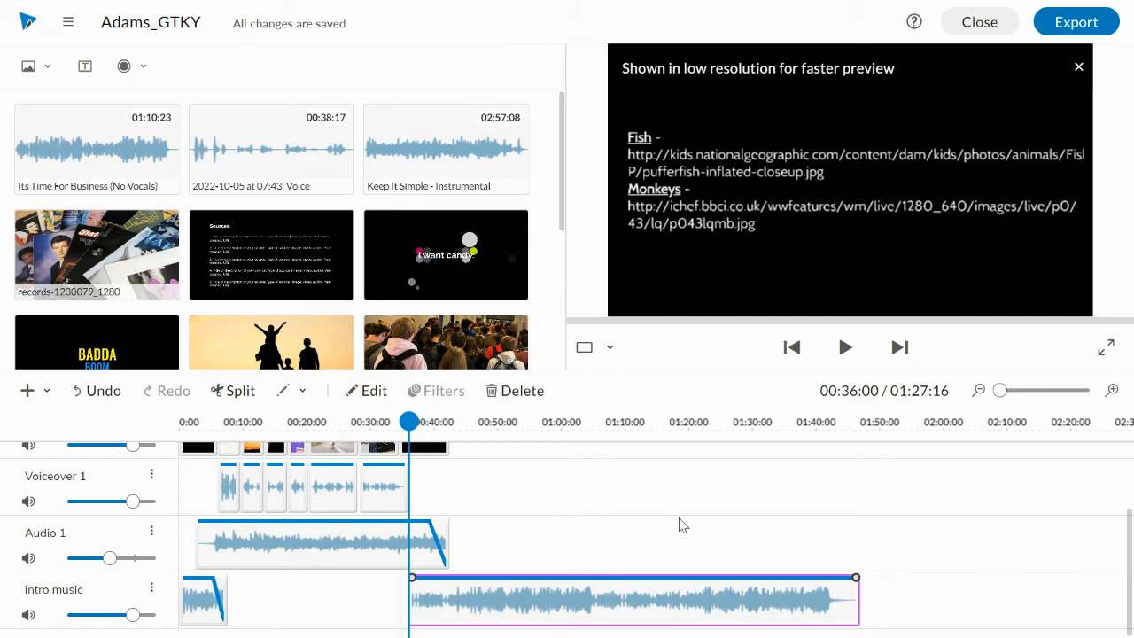
left_click_drag(855, 601, 460, 628)
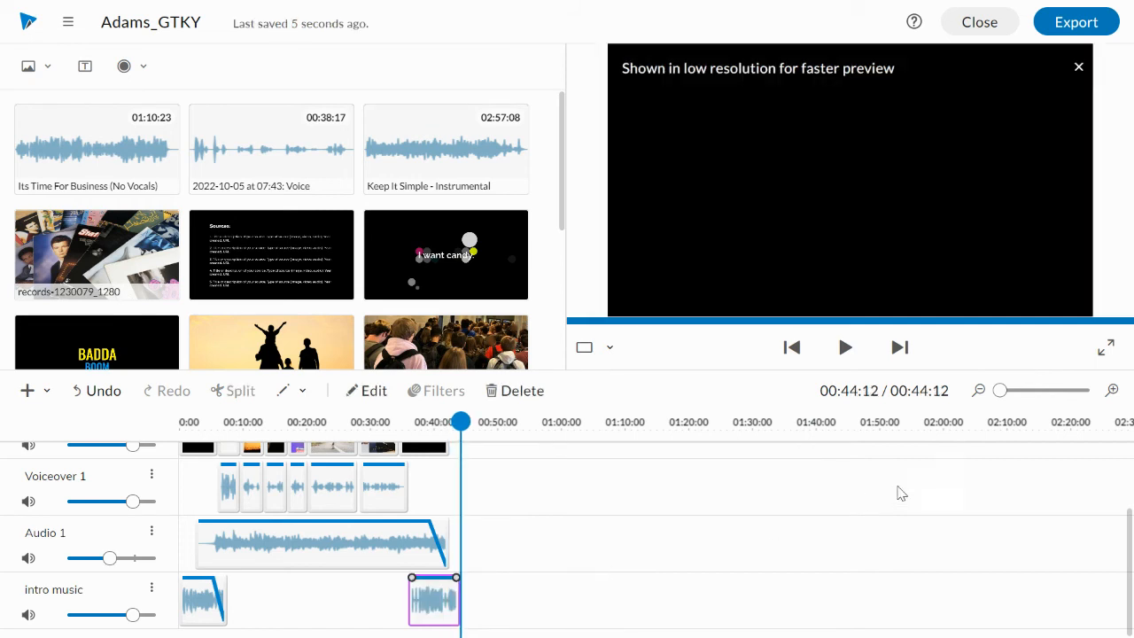
- Trim the end of the Audio 1 background music clip to the last voiceover's end, and play back its fade-out from 00:32:88
left_click_drag(1009, 394, 1015, 393)
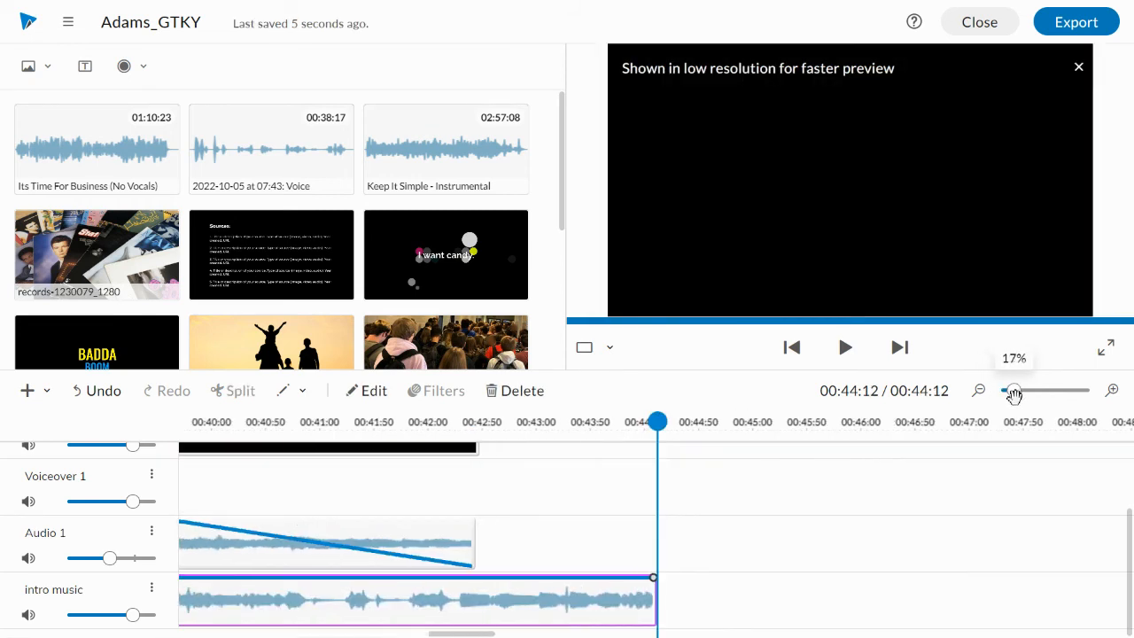
scroll(376, 577, "left", 5)
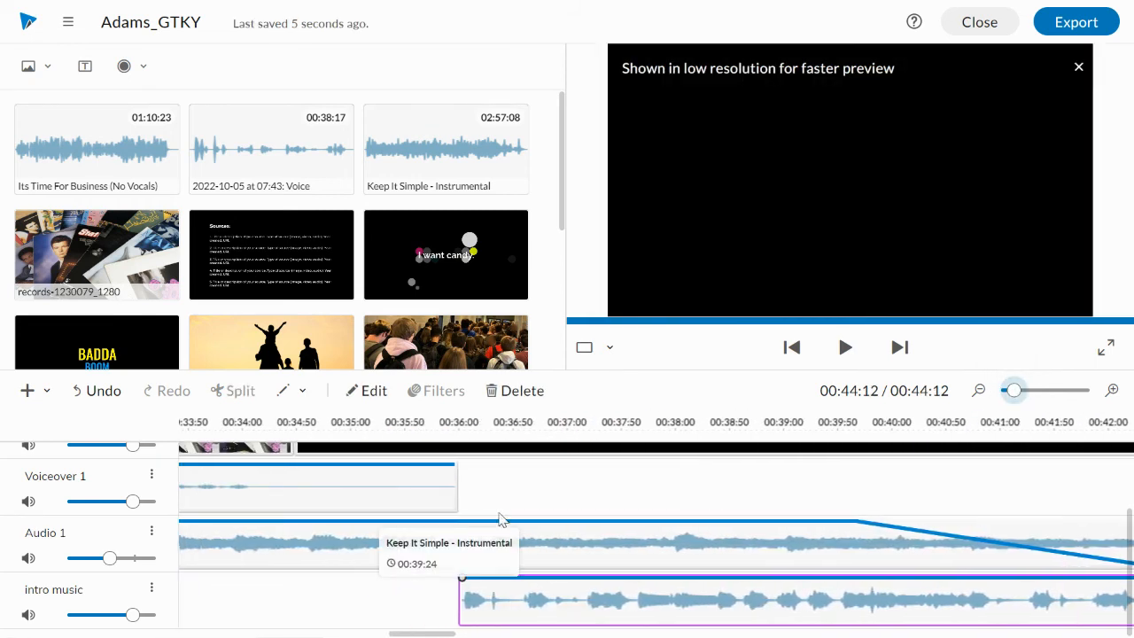
left_click_drag(1013, 390, 991, 391)
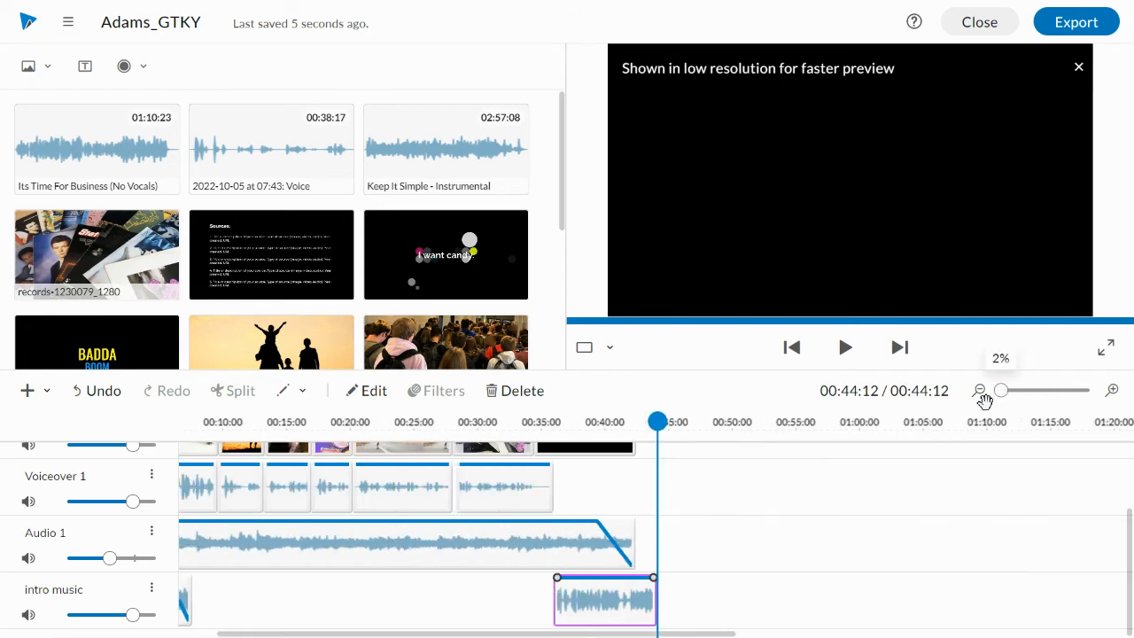
left_click(620, 536)
left_click_drag(625, 542, 534, 536)
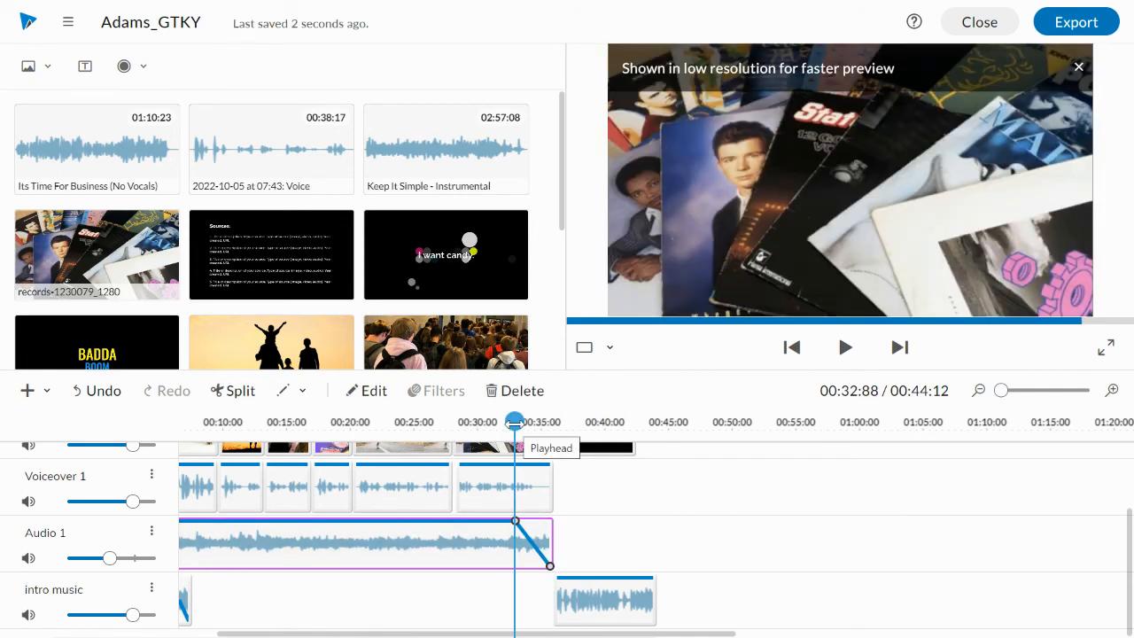
key("space")
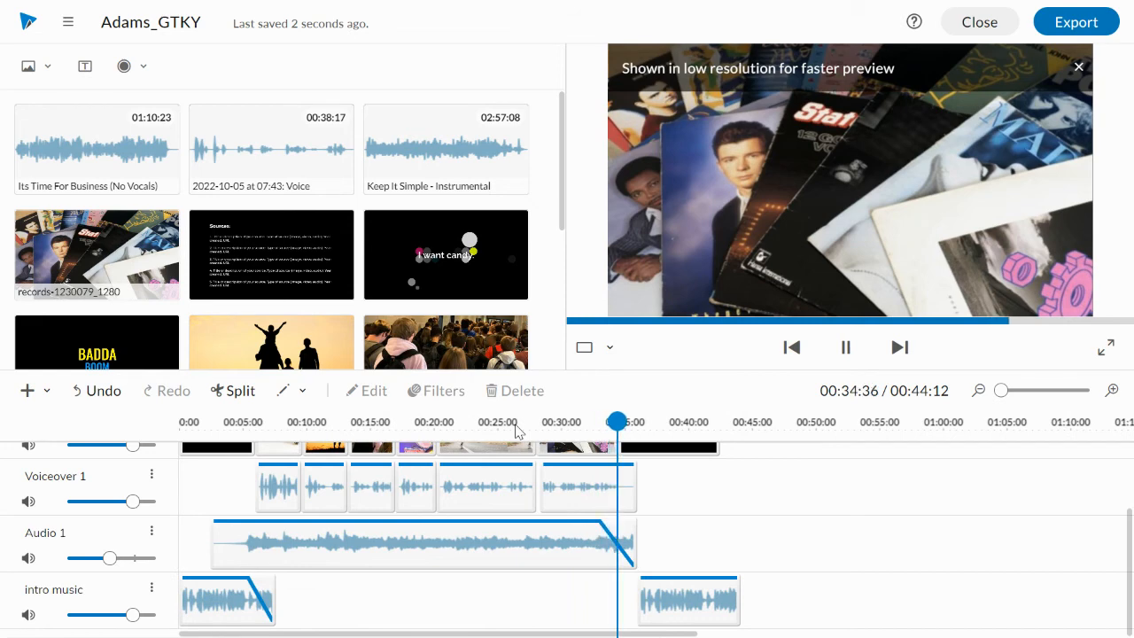
key("space")
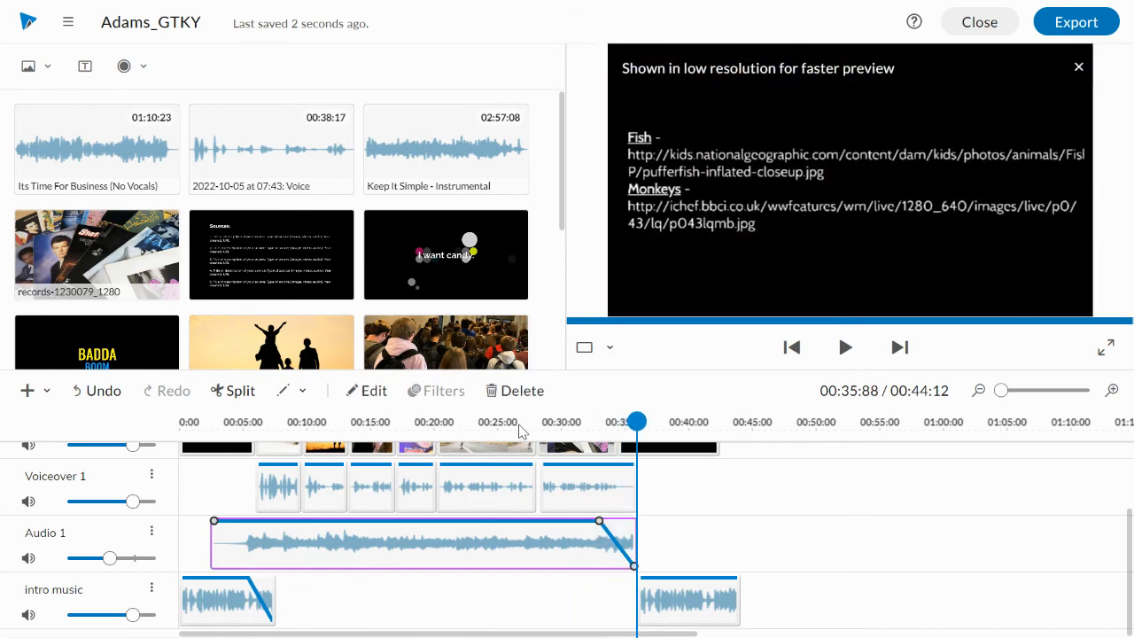
- Move the ending intro music clip to start at 00:34:48 and fade it in from silence to 100% volume by about 00:36:00
left_click_drag(687, 601, 668, 600)
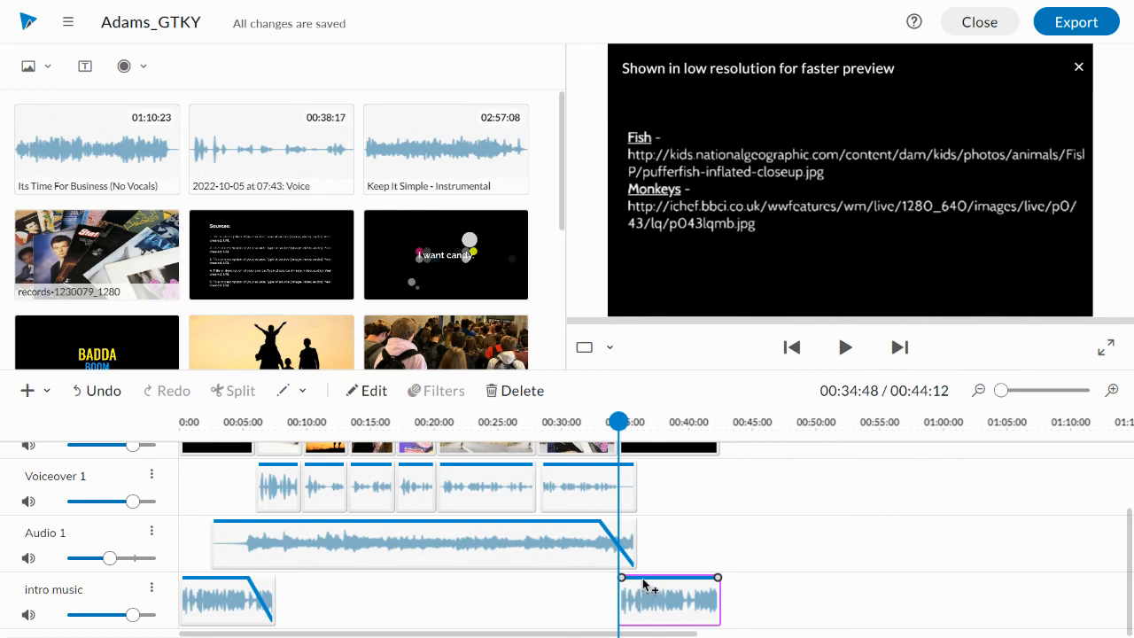
mouse_move(641, 579)
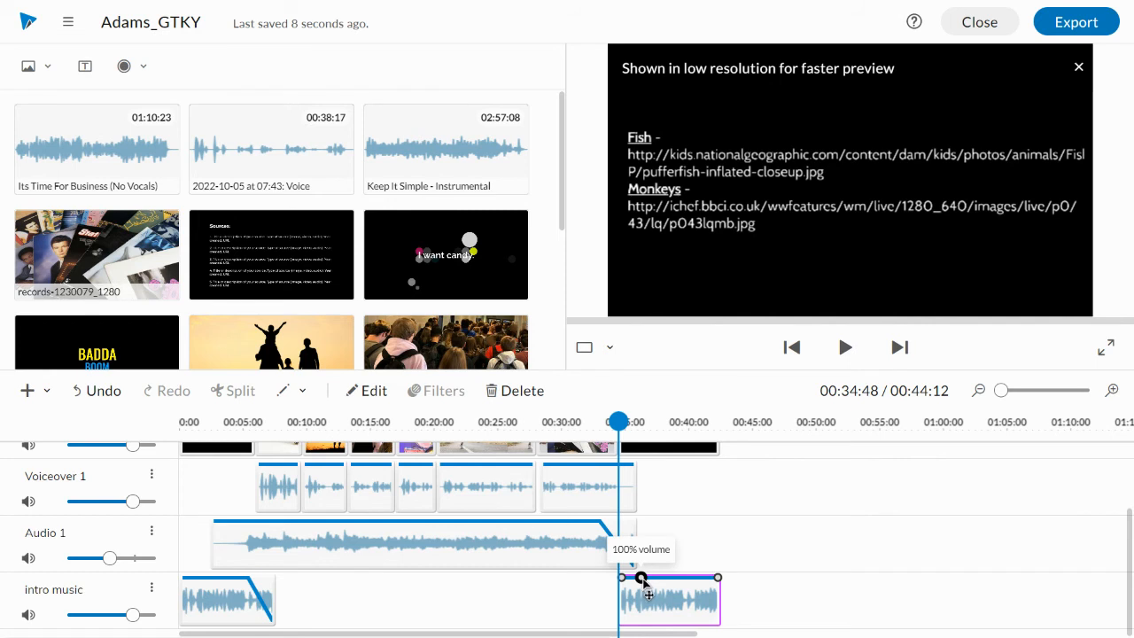
left_click_drag(621, 577, 621, 624)
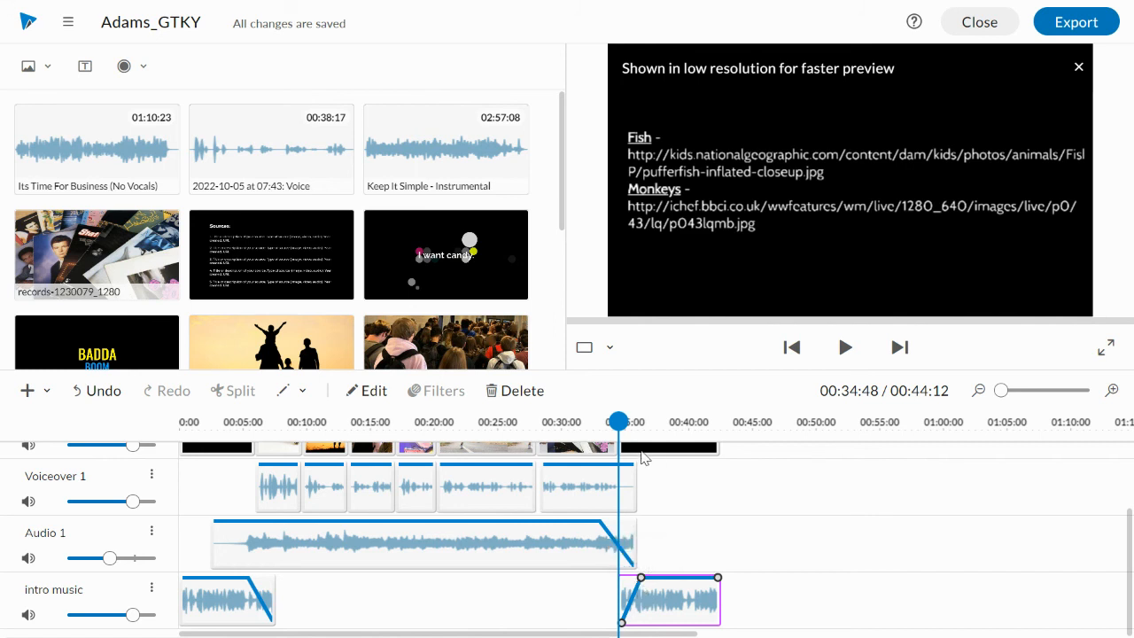
- Play back the crossfade between the background music and the ending music clip from 00:32:88
left_click_drag(618, 423, 600, 423)
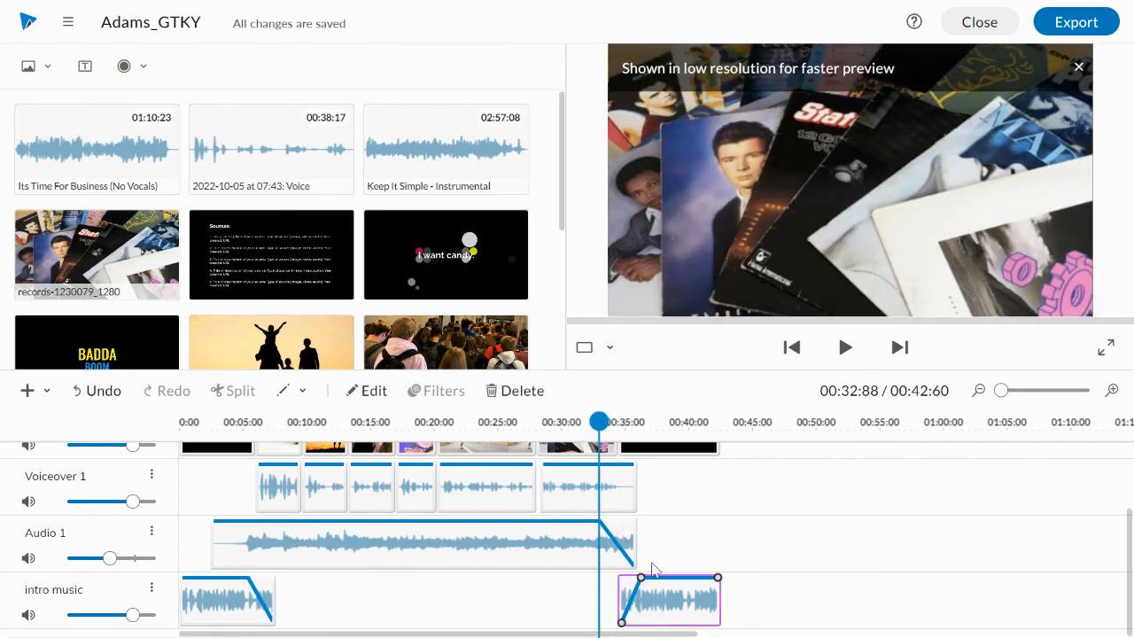
key("space")
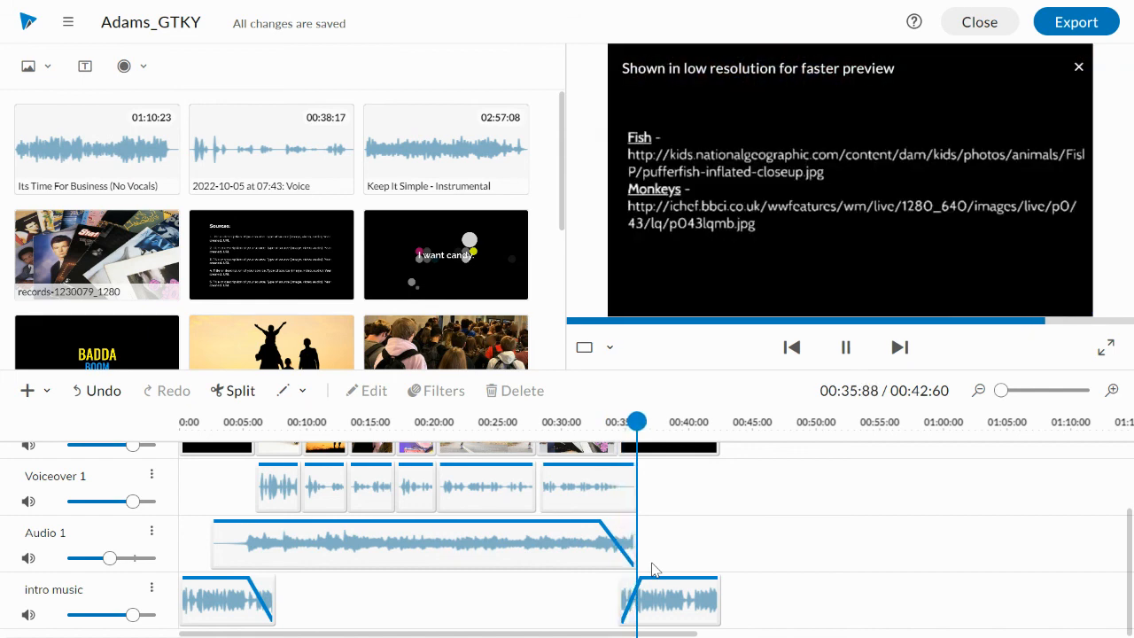
left_click(653, 570)
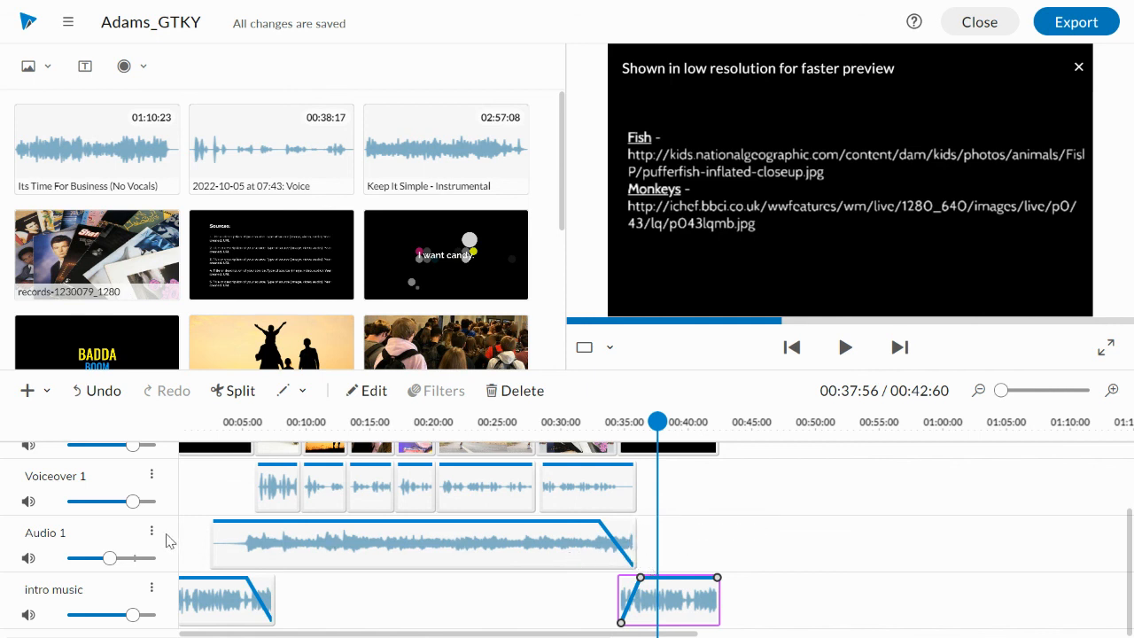
- Lower the Audio 1 background music track's volume to 49%
mouse_move(111, 556)
left_click_drag(109, 558, 98, 559)
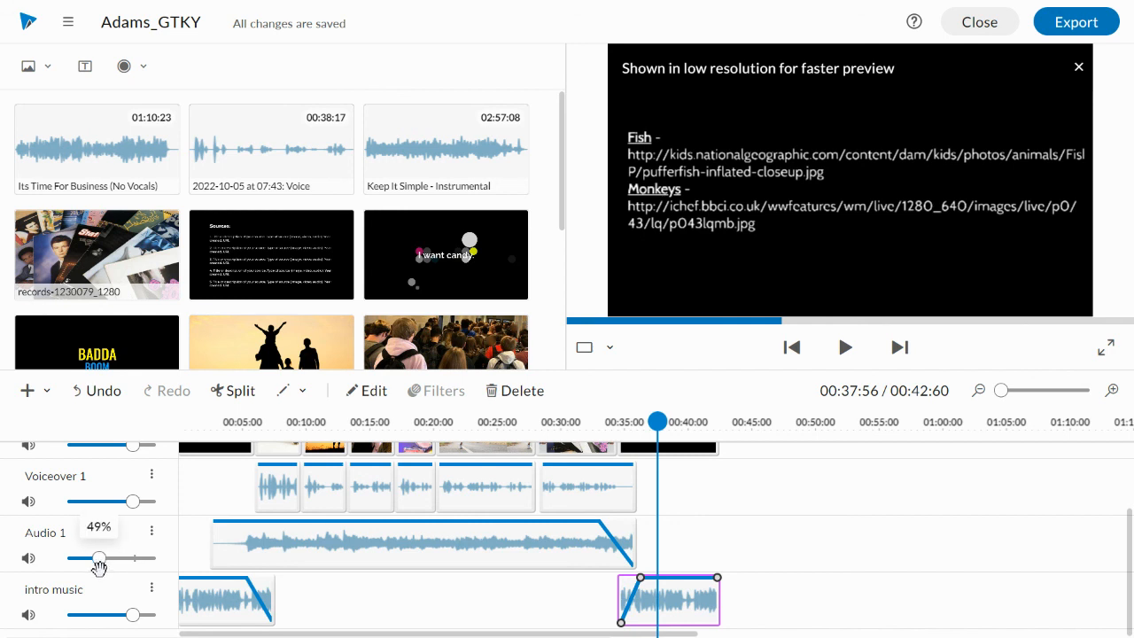